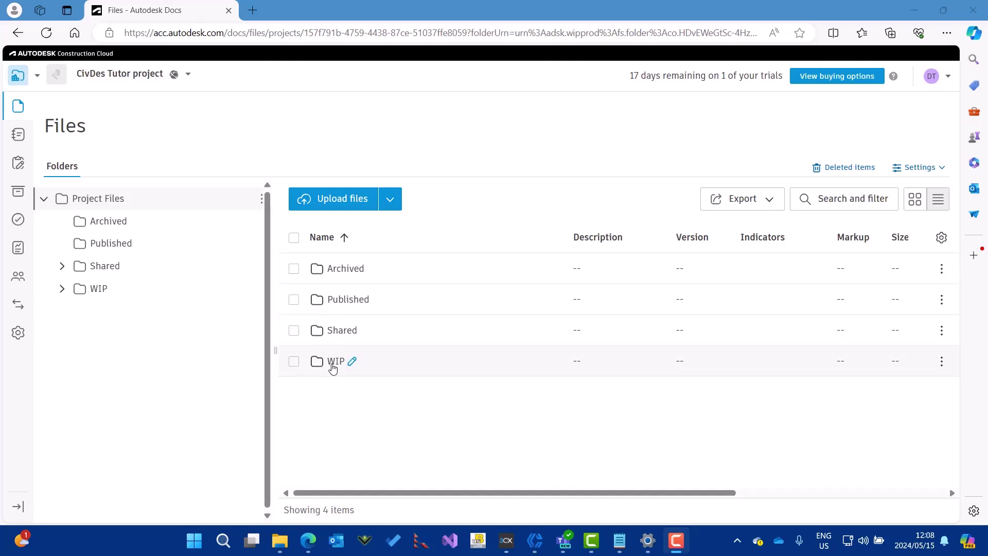
Step: Open the project's WIP folder and look through the files stored in it
{"action": "left_click", "coordinate": [88, 289]}
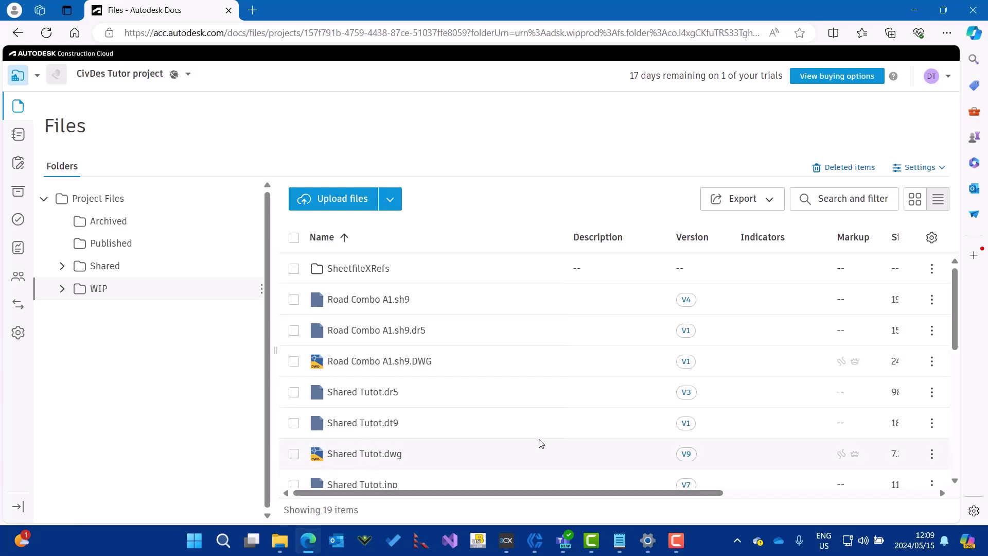
{"action": "scroll", "coordinate": [540, 443], "scroll_direction": "down", "scroll_amount": 2}
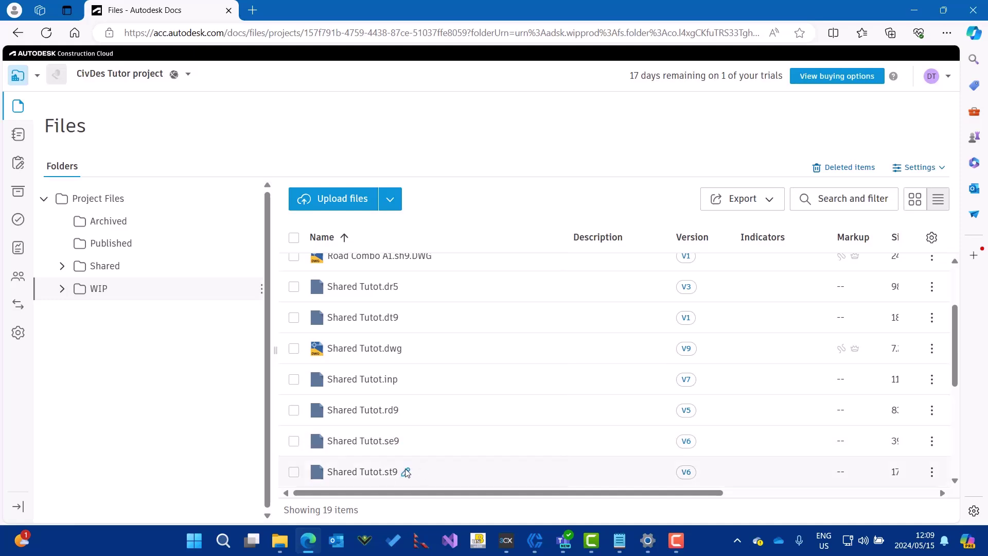
{"action": "scroll", "coordinate": [499, 441], "scroll_direction": "down", "scroll_amount": 1}
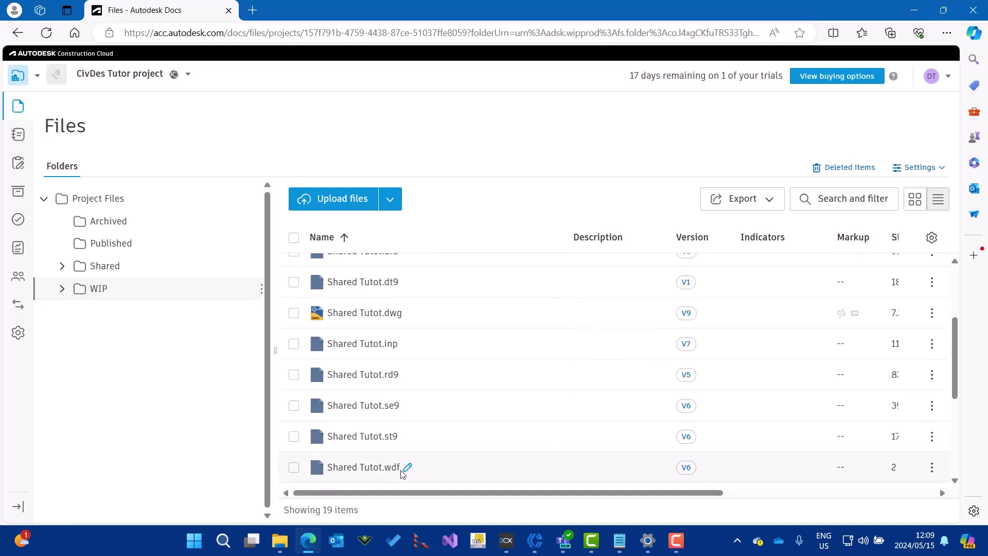
Step: Open the Roads IFC model from the Shared folder and view the road network up close at a kerbed road
{"action": "left_click", "coordinate": [112, 268]}
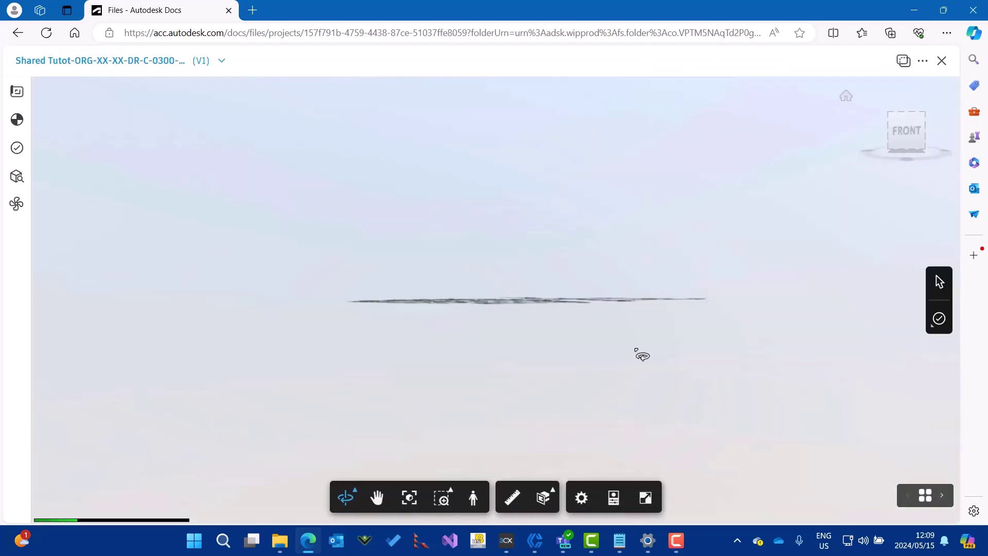
{"action": "left_click_drag", "start_coordinate": [511, 326], "coordinate": [499, 388]}
{"action": "scroll", "coordinate": [533, 345], "scroll_direction": "up", "scroll_amount": 3}
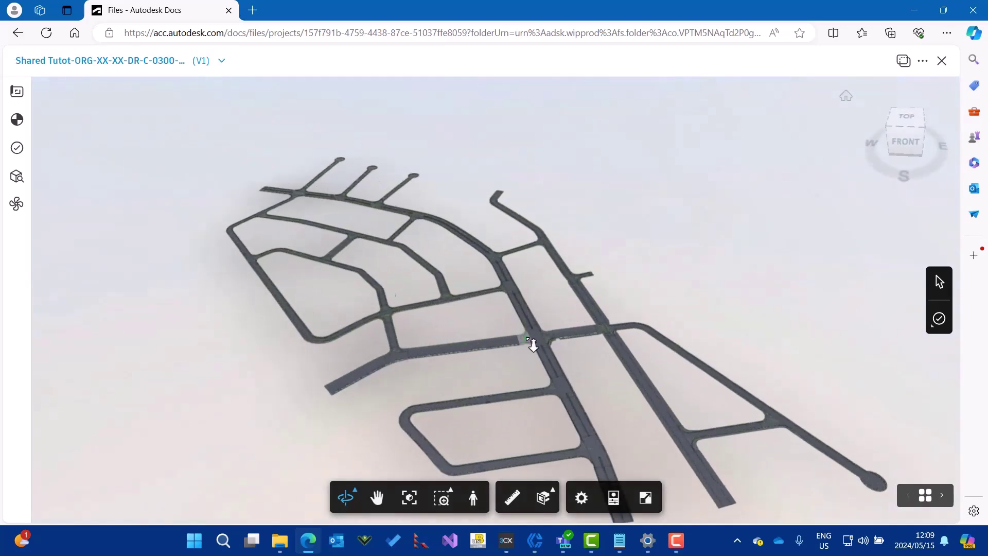
{"action": "scroll", "coordinate": [533, 344], "scroll_direction": "up", "scroll_amount": 5}
{"action": "left_click_drag", "start_coordinate": [393, 375], "coordinate": [553, 271]}
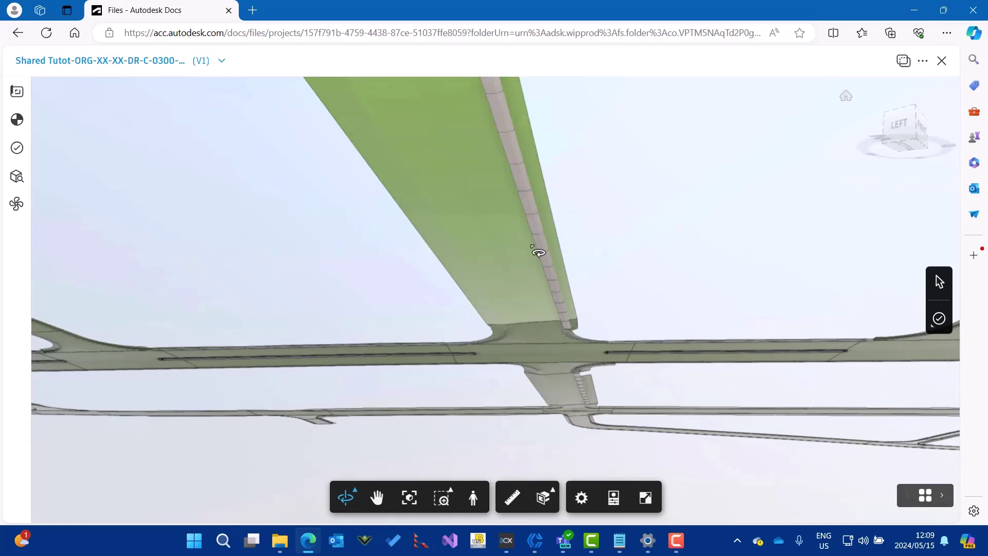
{"action": "scroll", "coordinate": [538, 252], "scroll_direction": "up", "scroll_amount": 5}
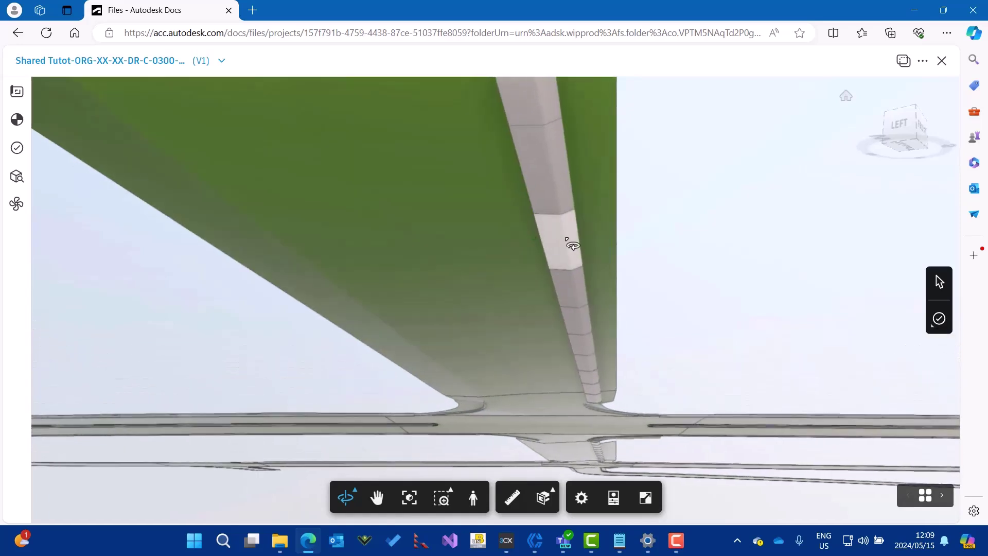
Step: Select a single kerb segment along the road and review its item and element properties
{"action": "right_click", "coordinate": [565, 244]}
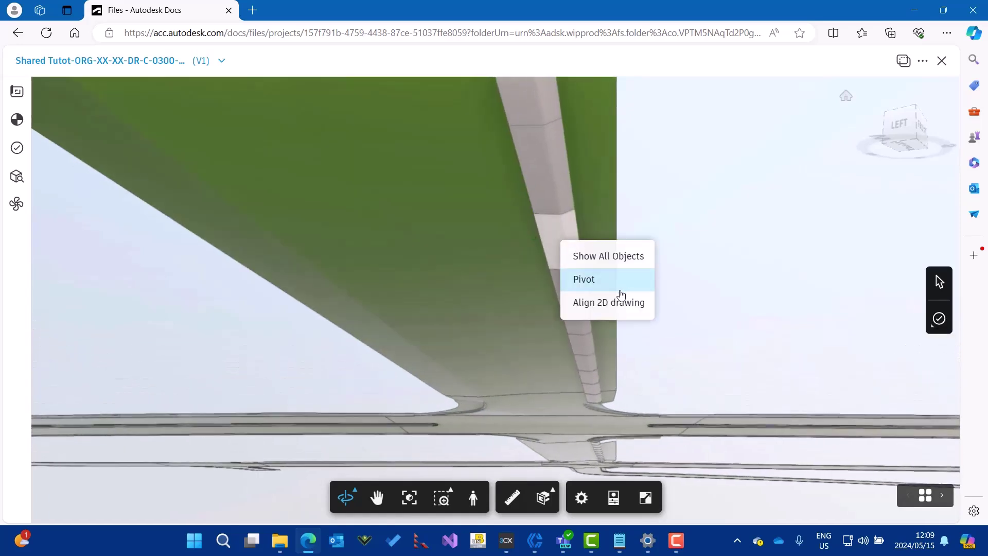
{"action": "left_click", "coordinate": [551, 234]}
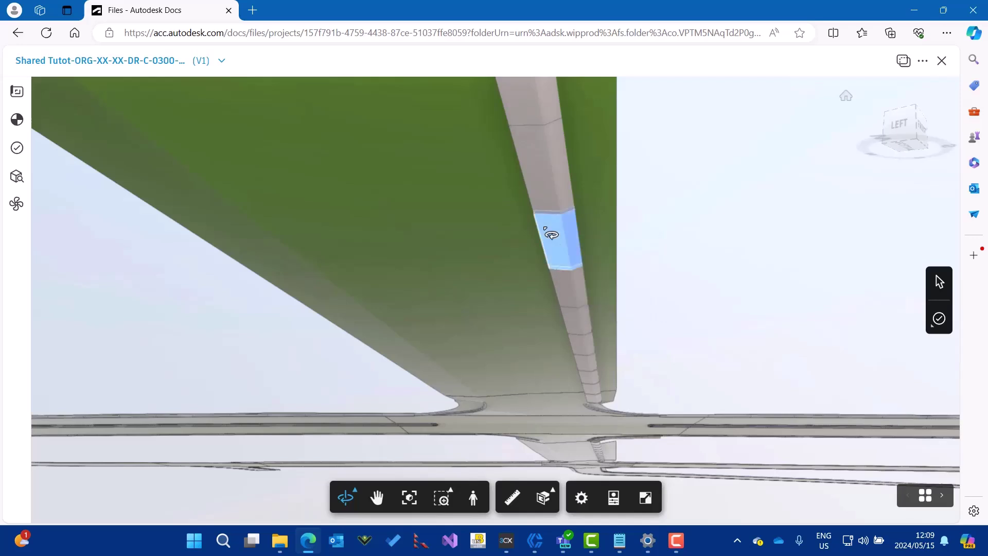
{"action": "scroll", "coordinate": [556, 238], "scroll_direction": "up", "scroll_amount": 5}
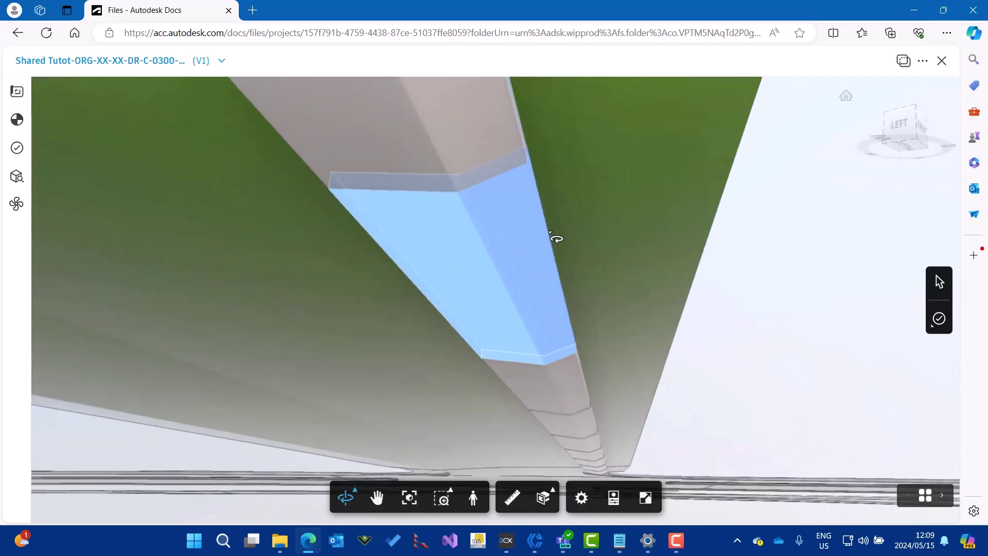
{"action": "right_click", "coordinate": [520, 237]}
{"action": "left_click", "coordinate": [552, 252]}
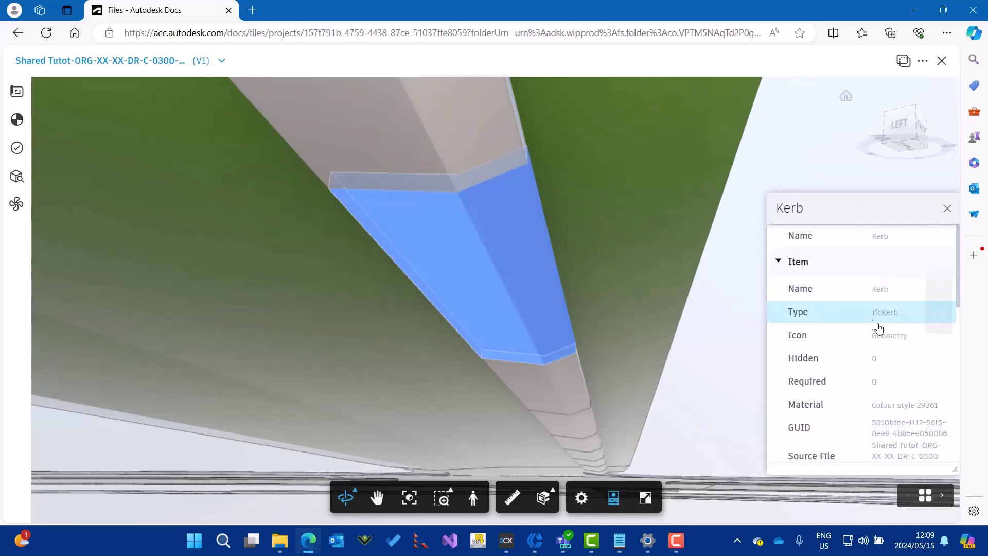
{"action": "scroll", "coordinate": [813, 334], "scroll_direction": "down", "scroll_amount": 3}
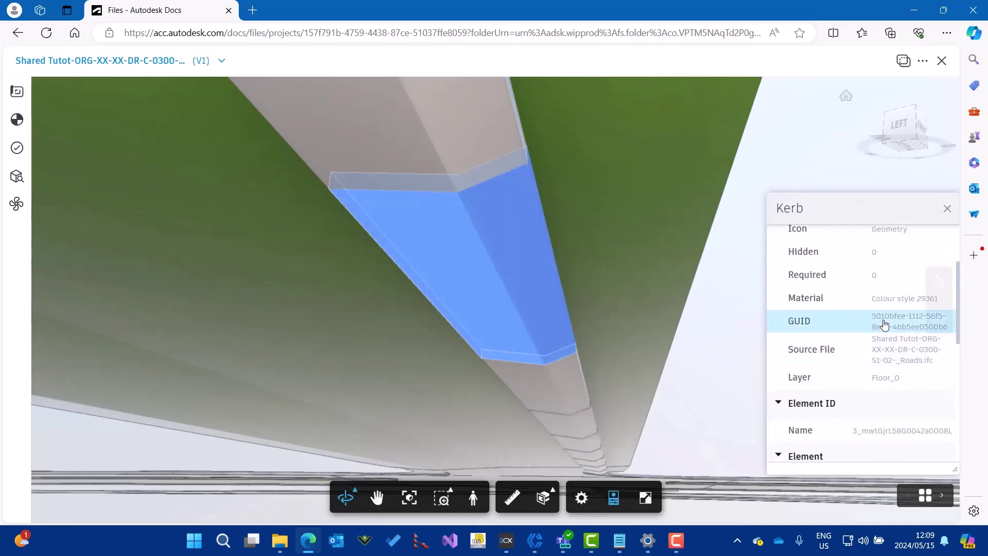
{"action": "scroll", "coordinate": [823, 386], "scroll_direction": "down", "scroll_amount": 2}
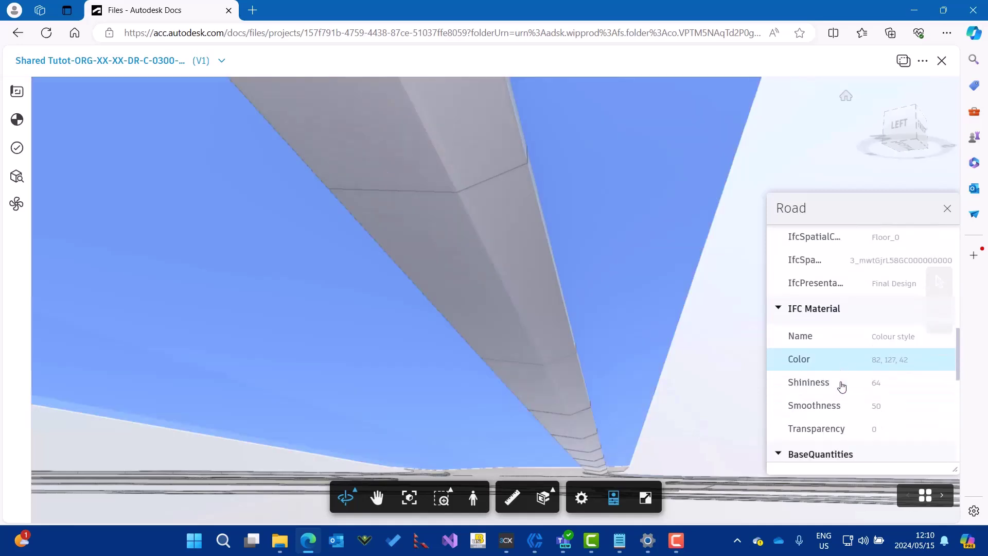
Step: Review the IFC material and base quantities of the green road surface, and close the Roads model
{"action": "scroll", "coordinate": [898, 407], "scroll_direction": "down", "scroll_amount": 4}
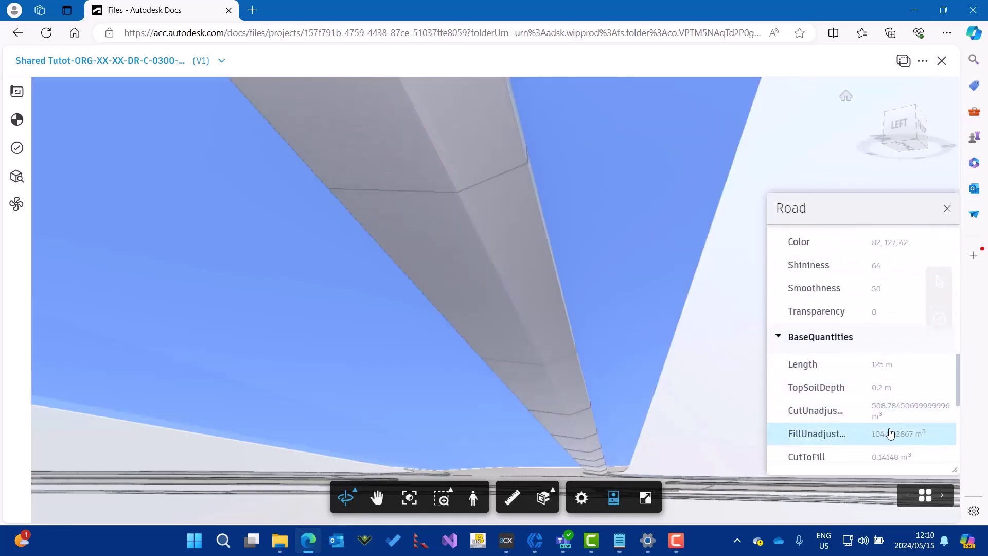
{"action": "scroll", "coordinate": [889, 434], "scroll_direction": "down", "scroll_amount": 2}
{"action": "scroll", "coordinate": [889, 434], "scroll_direction": "up", "scroll_amount": 4}
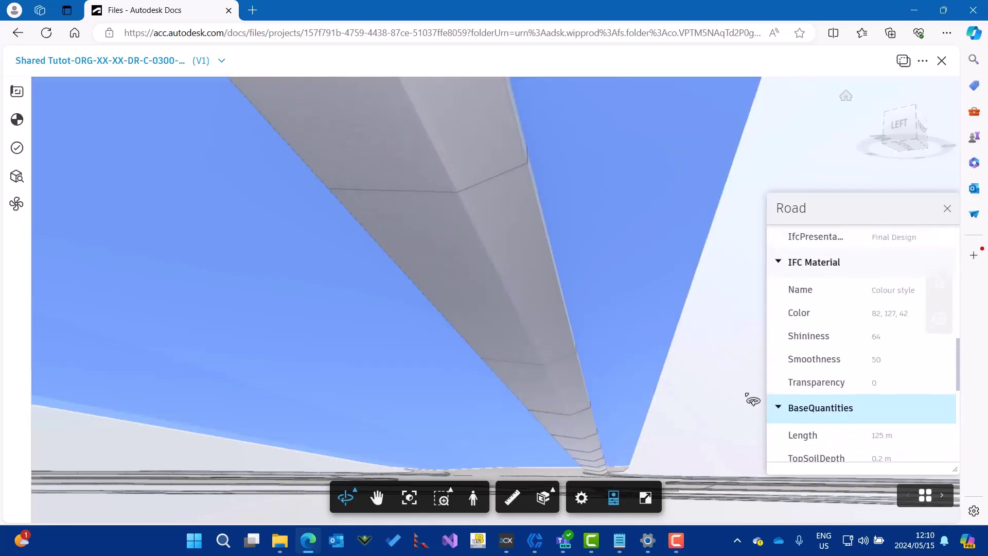
{"action": "left_click", "coordinate": [732, 377]}
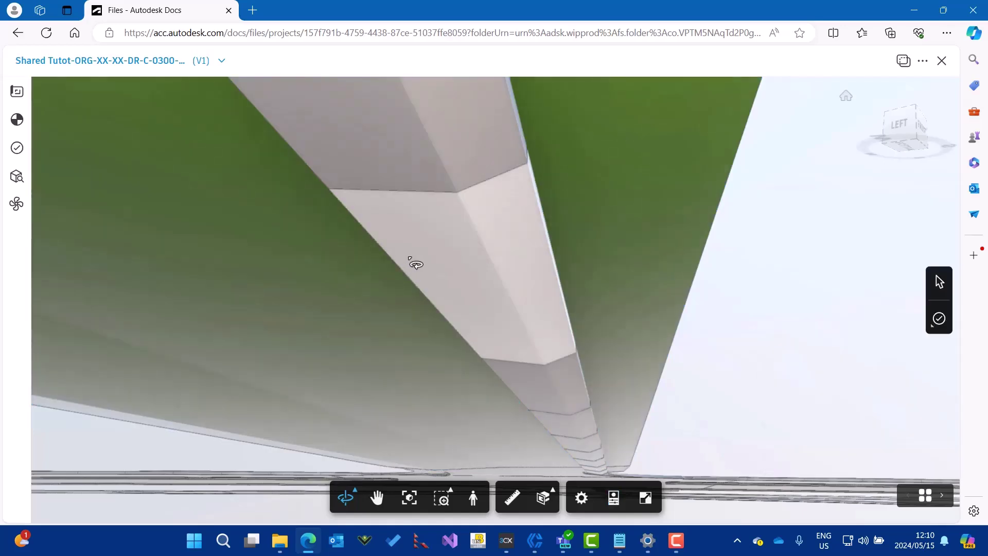
{"action": "left_click", "coordinate": [943, 61]}
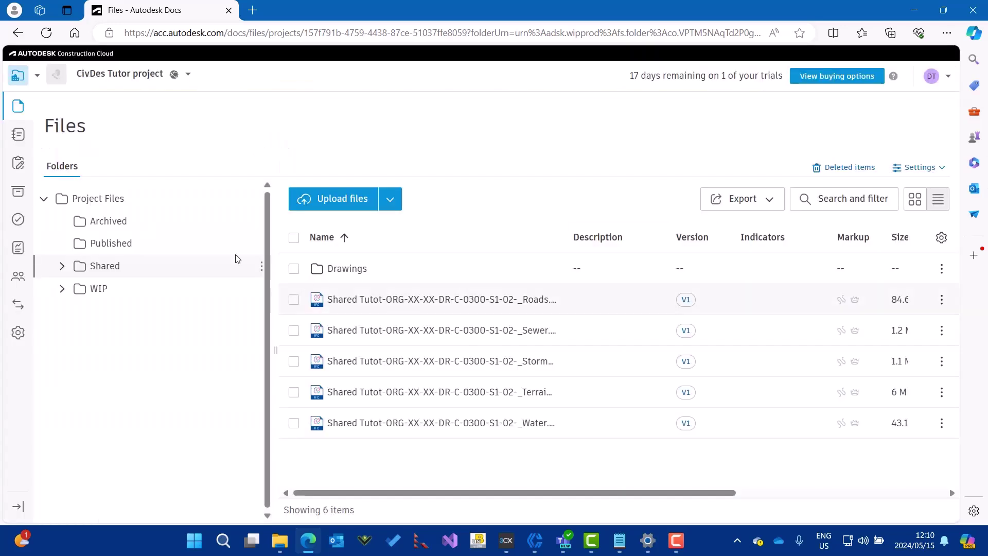
Step: Open Shared Tutot.dwg from the WIP folder and examine the roads and service lines around the intersections
{"action": "left_click", "coordinate": [91, 288]}
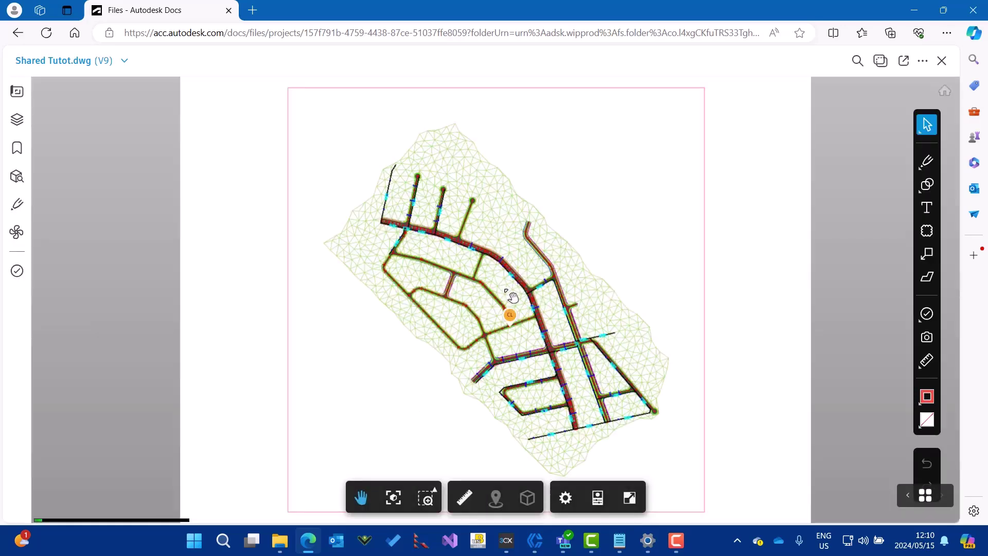
{"action": "scroll", "coordinate": [509, 299], "scroll_direction": "up", "scroll_amount": 3}
{"action": "scroll", "coordinate": [538, 316], "scroll_direction": "up", "scroll_amount": 6}
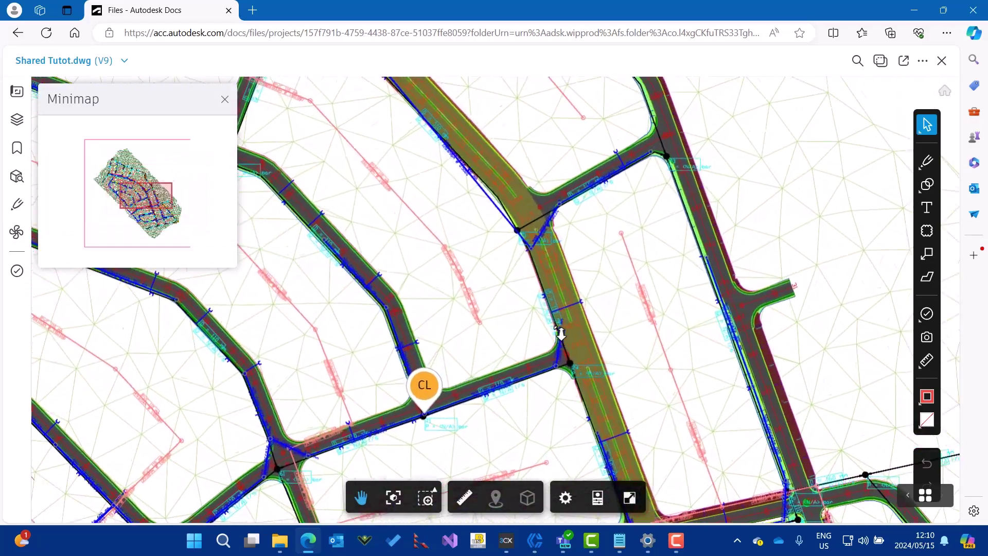
{"action": "scroll", "coordinate": [550, 308], "scroll_direction": "up", "scroll_amount": 4}
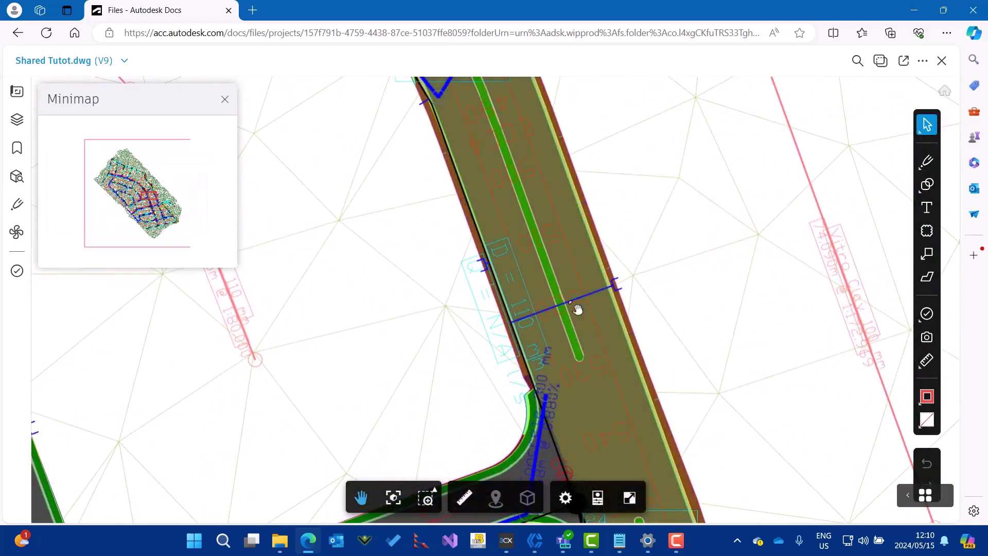
{"action": "scroll", "coordinate": [529, 324], "scroll_direction": "down", "scroll_amount": 2}
{"action": "scroll", "coordinate": [528, 315], "scroll_direction": "down", "scroll_amount": 3}
{"action": "mouse_move", "coordinate": [448, 315]}
{"action": "left_mouse_down"}
{"action": "mouse_move", "coordinate": [652, 187]}
{"action": "mouse_move", "coordinate": [598, 121]}
{"action": "mouse_move", "coordinate": [555, 178]}
{"action": "left_mouse_up"}
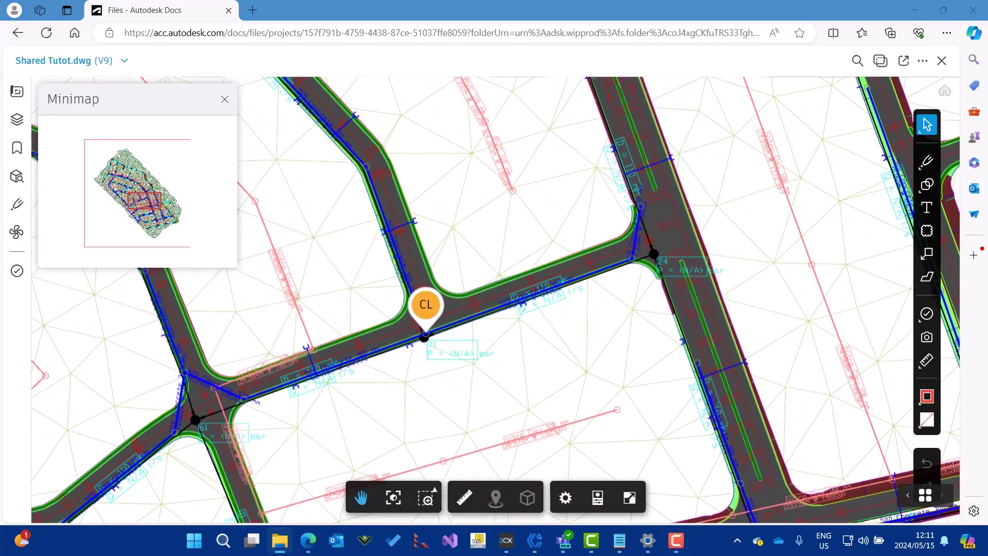
Step: Switch to File Explorer, enlarge its window and open the Autodesk Docs location
{"action": "left_click", "coordinate": [279, 541]}
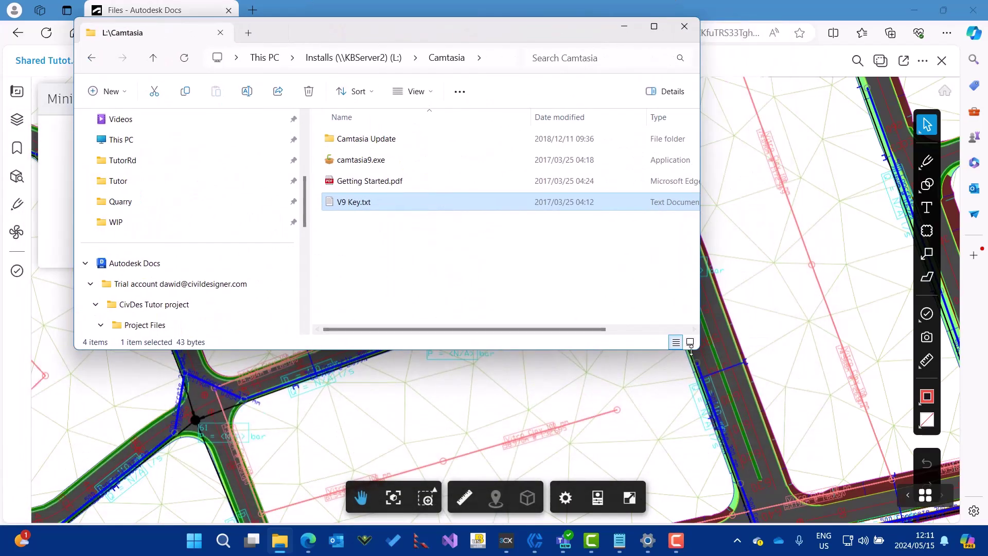
{"action": "left_click_drag", "start_coordinate": [695, 350], "coordinate": [826, 471]}
{"action": "scroll", "coordinate": [159, 229], "scroll_direction": "up", "scroll_amount": 4}
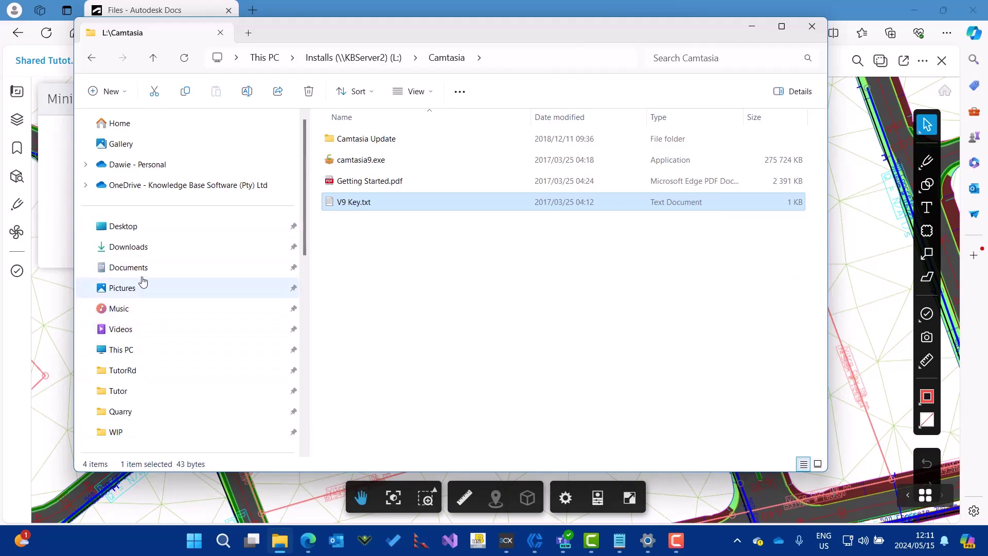
{"action": "scroll", "coordinate": [148, 276], "scroll_direction": "down", "scroll_amount": 4}
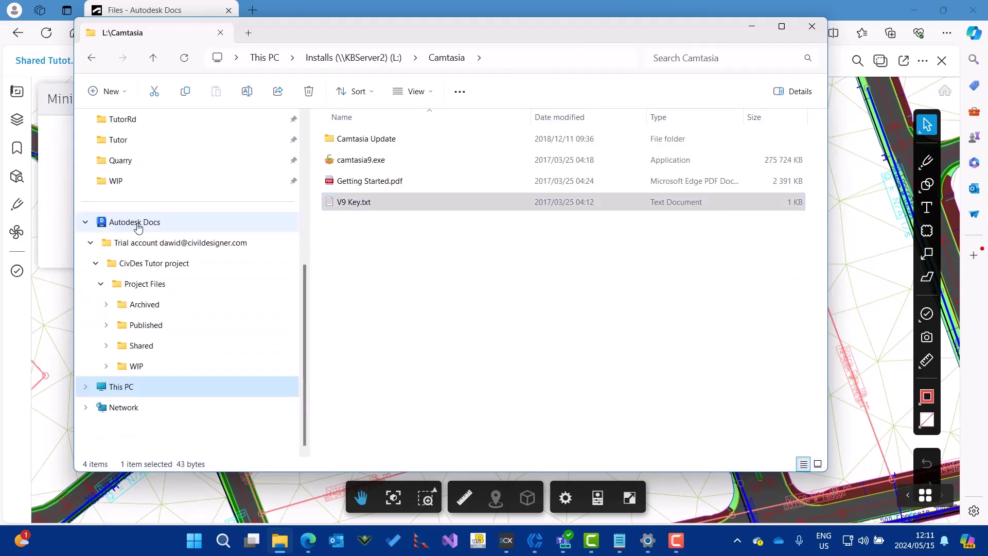
{"action": "left_click", "coordinate": [138, 227]}
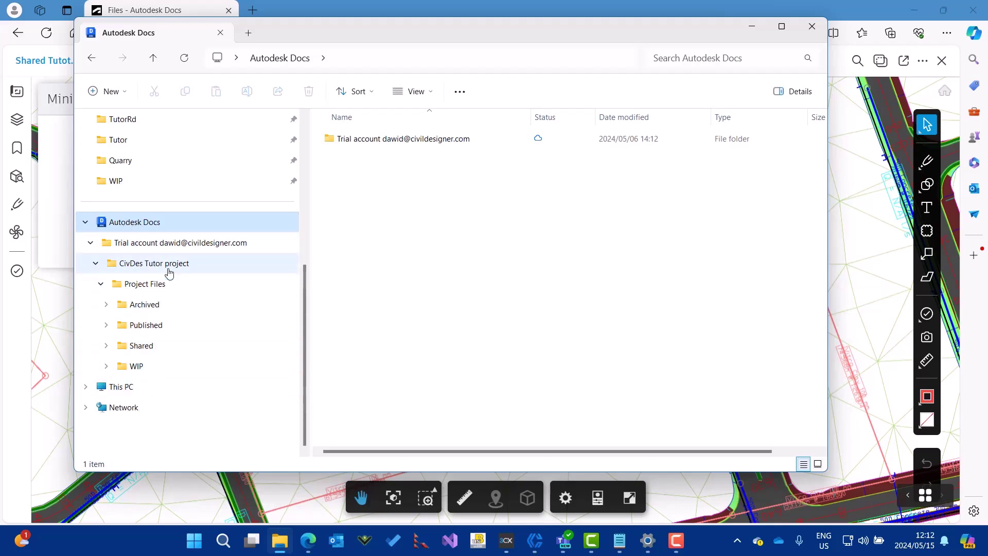
Step: Open the WIP folder under the CivDes Tutor project's Project Files and look through its synced files
{"action": "scroll", "coordinate": [168, 266], "scroll_direction": "up", "scroll_amount": 4}
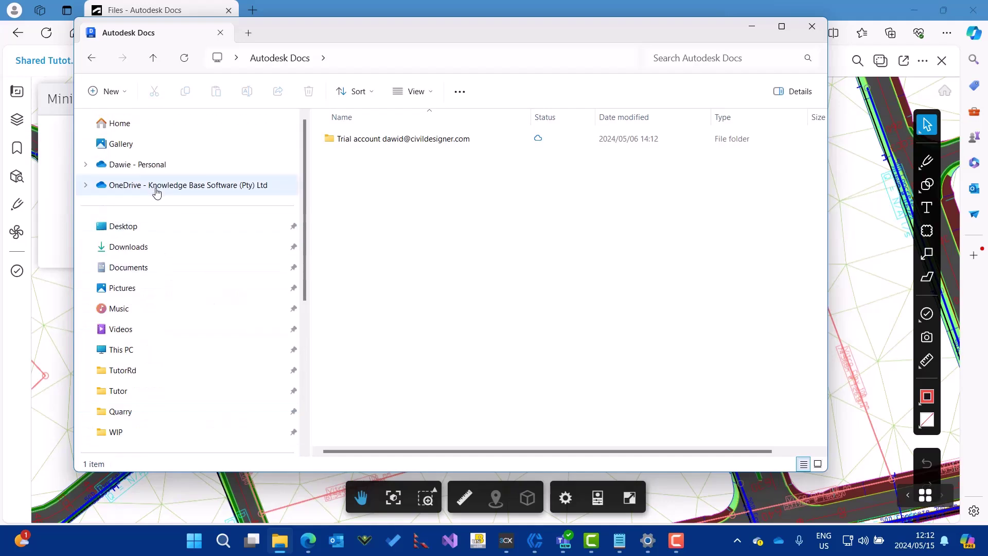
{"action": "scroll", "coordinate": [157, 192], "scroll_direction": "down", "scroll_amount": 4}
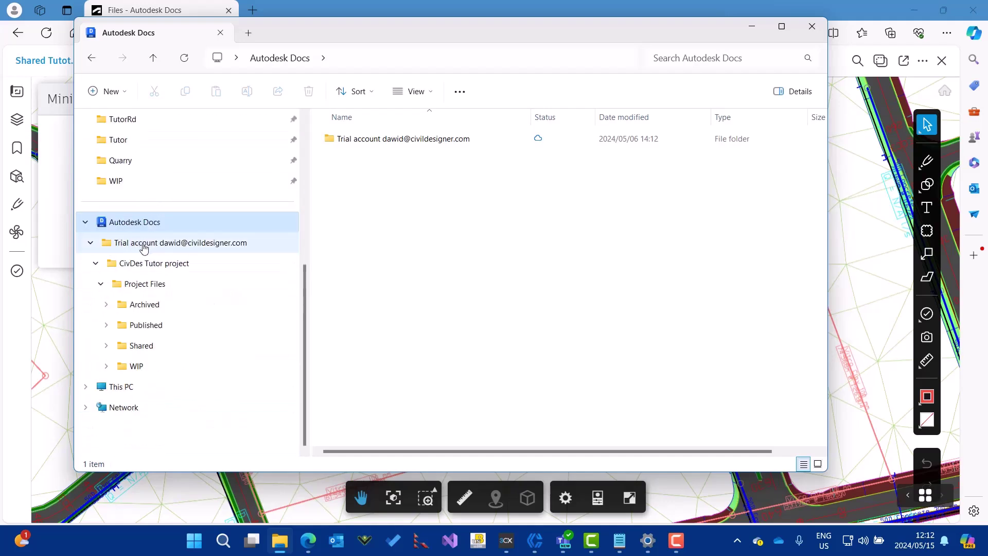
{"action": "left_click", "coordinate": [133, 366]}
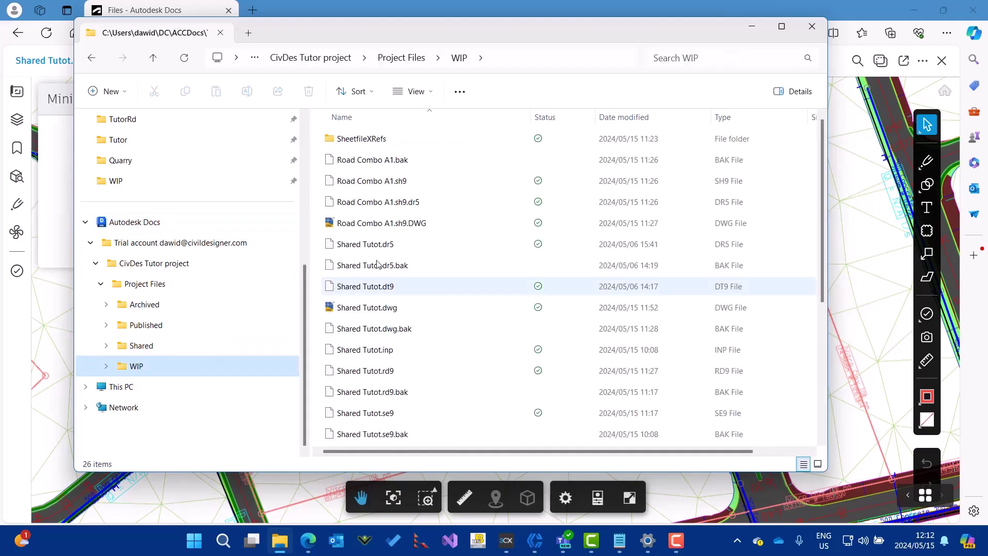
{"action": "scroll", "coordinate": [378, 252], "scroll_direction": "down", "scroll_amount": 3}
{"action": "scroll", "coordinate": [378, 252], "scroll_direction": "up", "scroll_amount": 3}
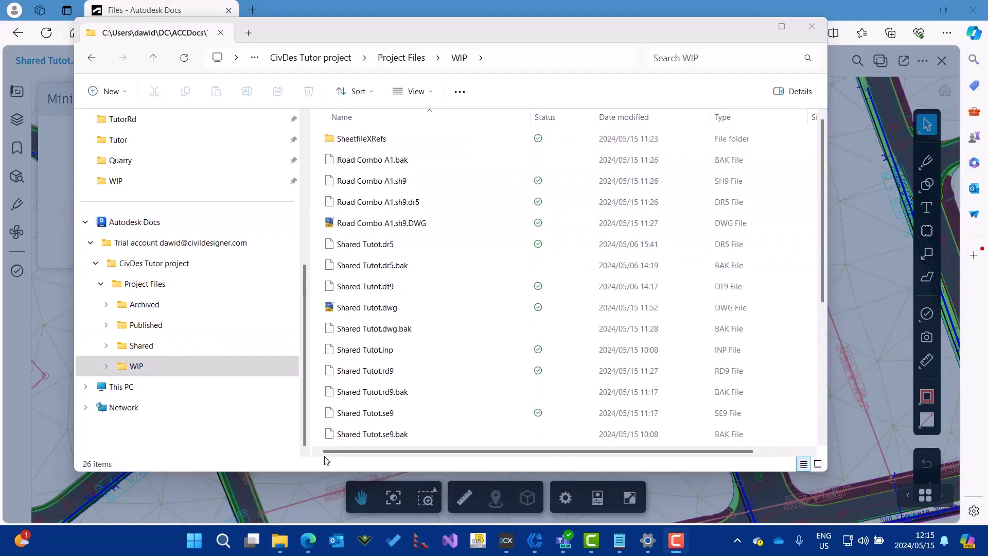
Step: Switch to Civil Designer and browse for a drawing to open in the CivDes Tutor project's Project Files > WIP folder on Autodesk Docs
{"action": "left_click", "coordinate": [534, 547]}
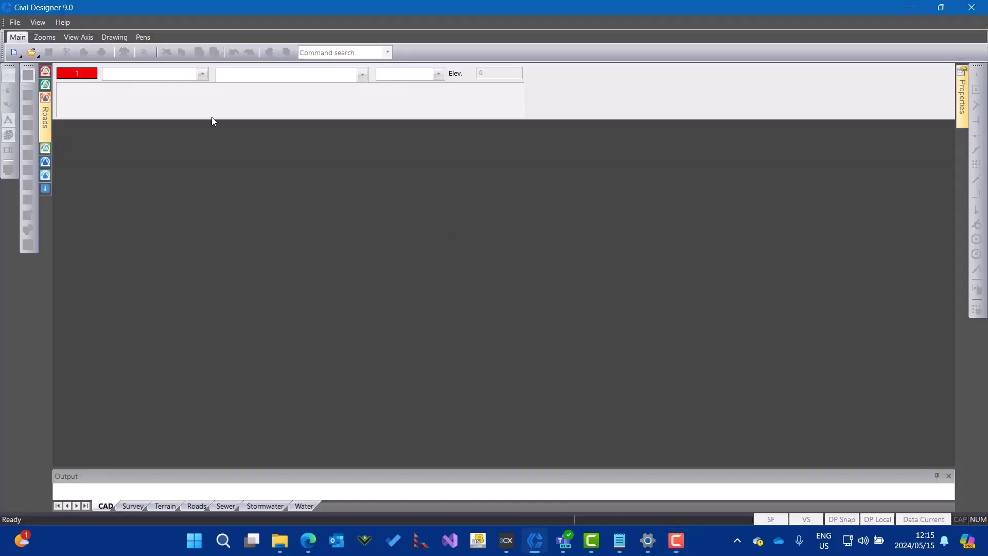
{"action": "left_click", "coordinate": [15, 22]}
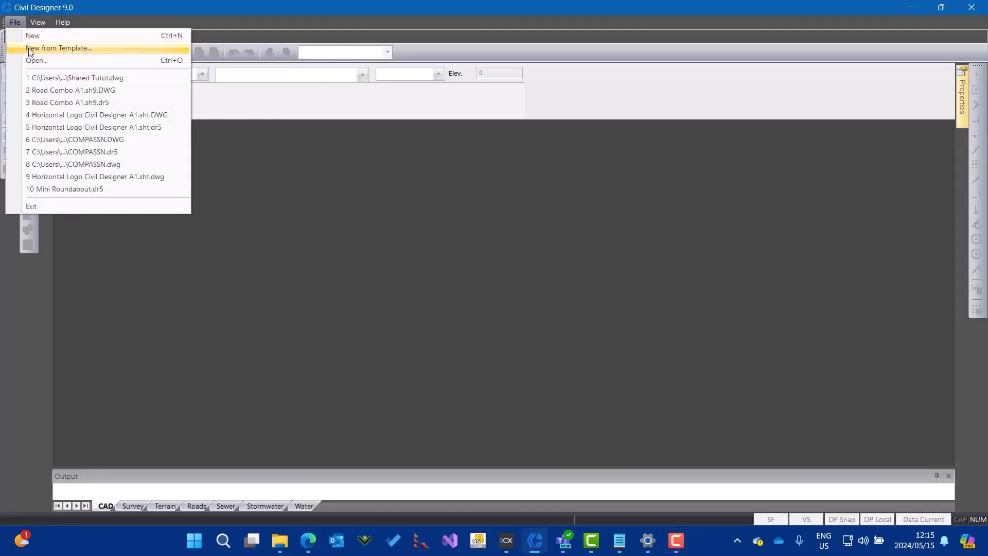
{"action": "left_click", "coordinate": [32, 57]}
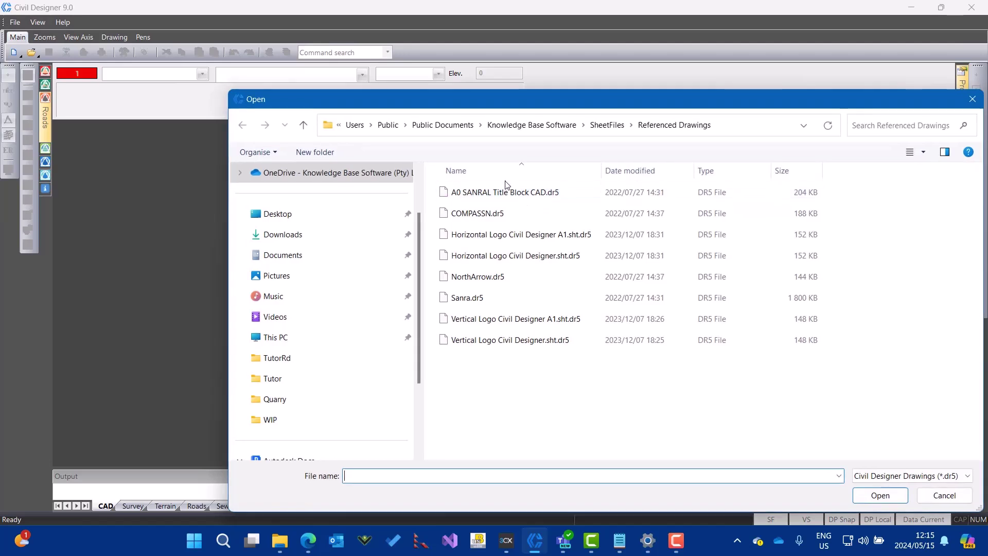
{"action": "scroll", "coordinate": [333, 380], "scroll_direction": "down", "scroll_amount": 3}
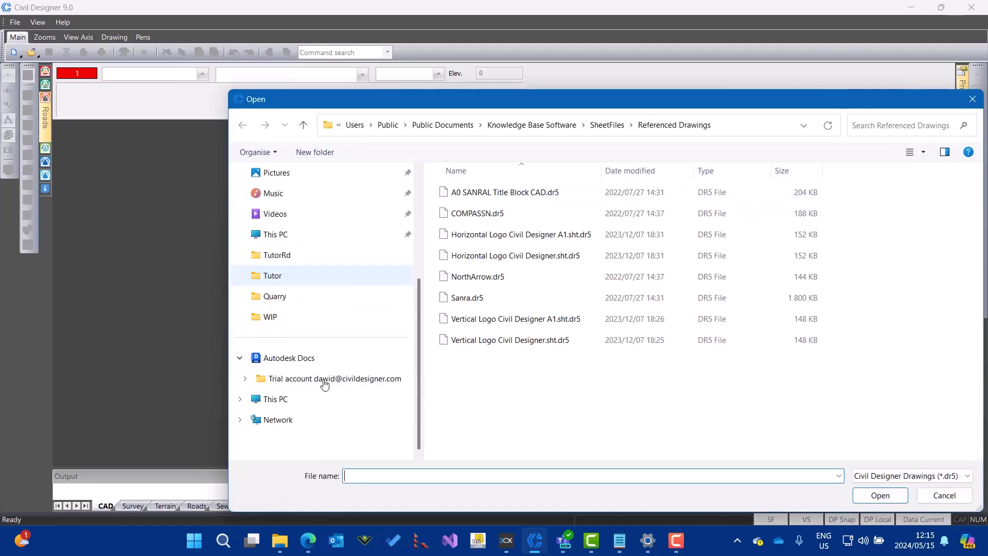
{"action": "left_click", "coordinate": [304, 357]}
{"action": "double_click", "coordinate": [495, 195]}
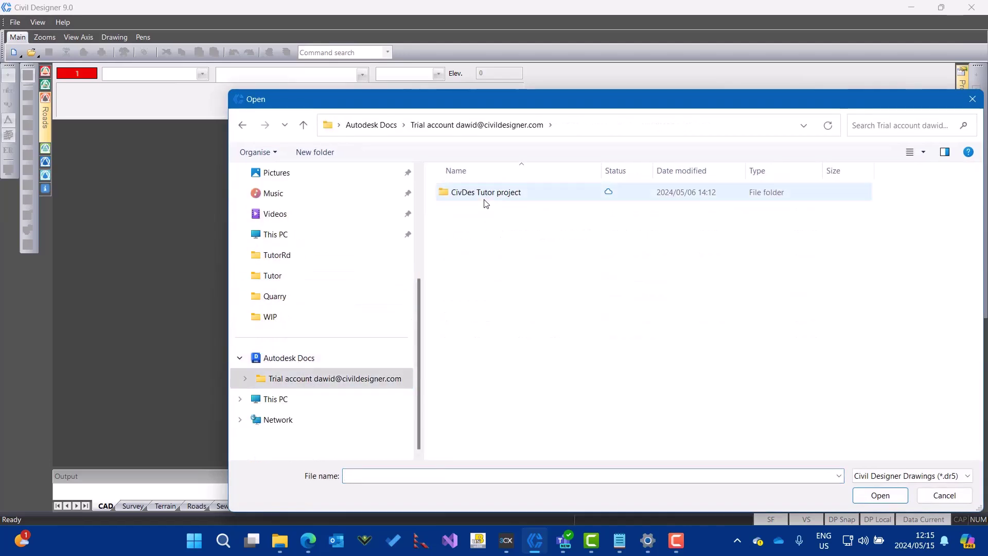
{"action": "double_click", "coordinate": [481, 195]}
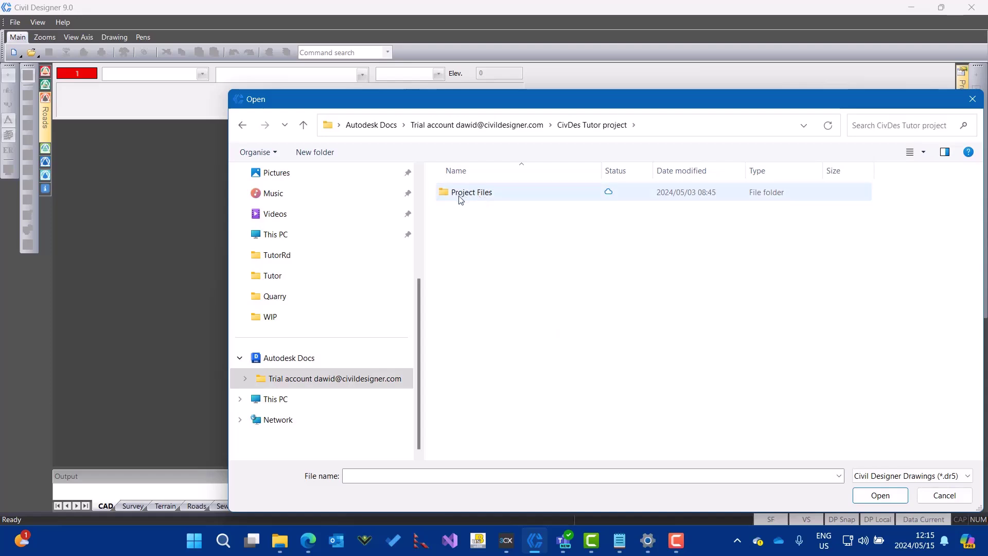
{"action": "double_click", "coordinate": [460, 198]}
{"action": "double_click", "coordinate": [458, 255]}
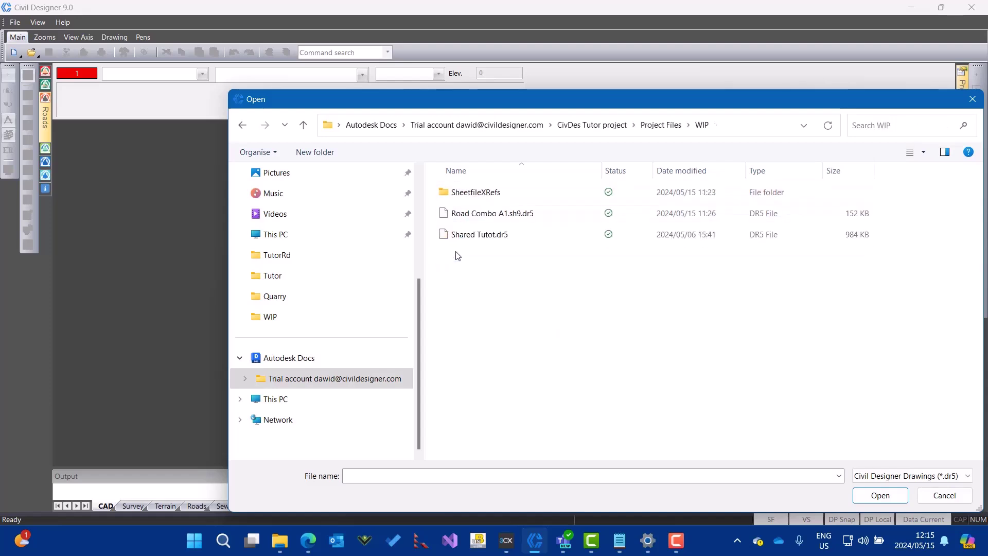
Step: Filter the files to AutoCAD Drawings (*.dwg), open Shared Tutot.dwg and acknowledge the XRef message
{"action": "left_click", "coordinate": [895, 477]}
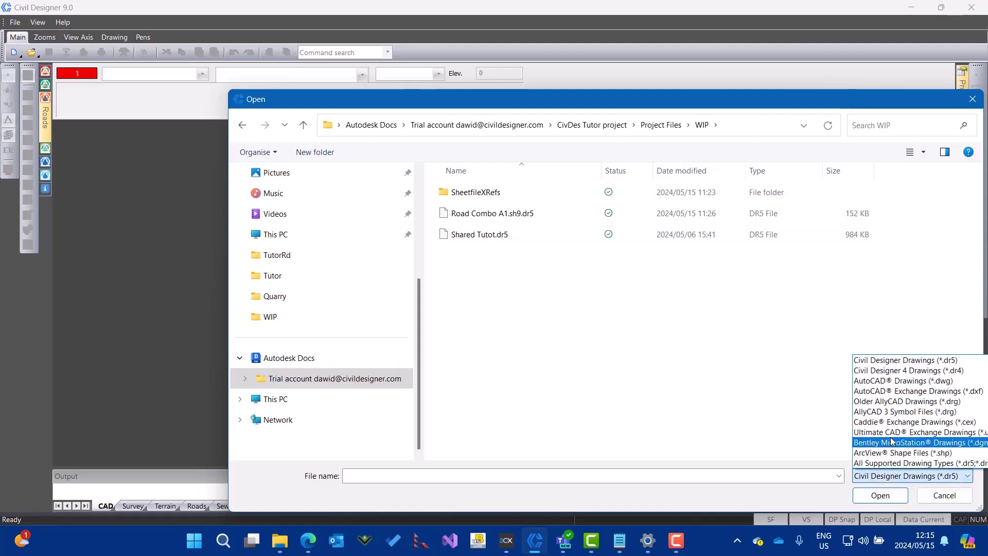
{"action": "left_click", "coordinate": [916, 381]}
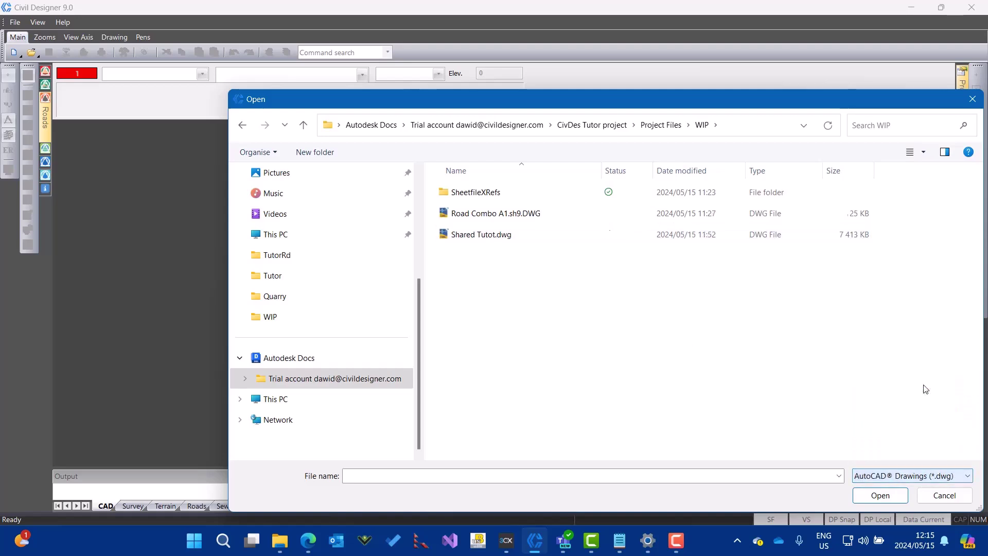
{"action": "left_click", "coordinate": [477, 241]}
{"action": "left_click", "coordinate": [868, 498]}
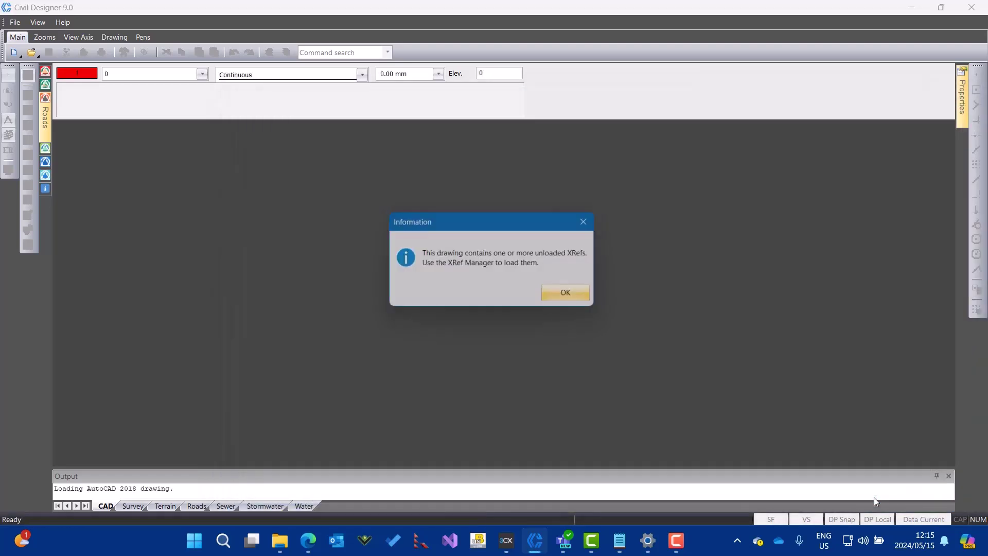
{"action": "left_click", "coordinate": [569, 297]}
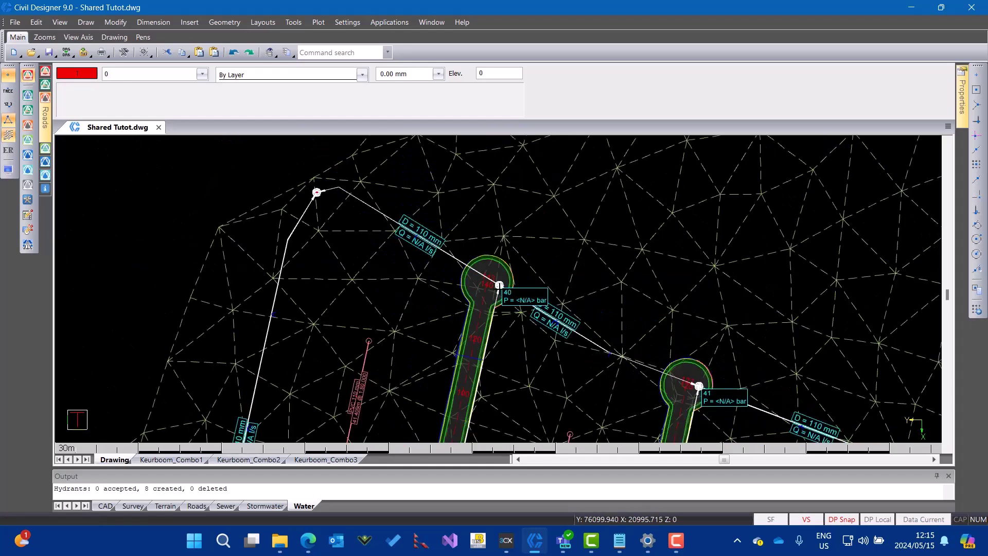
Step: Activate Roads mode and open the cul-de-sac at node 40 for junction editing, keeping the dialog clear of the road
{"action": "left_click", "coordinate": [384, 23]}
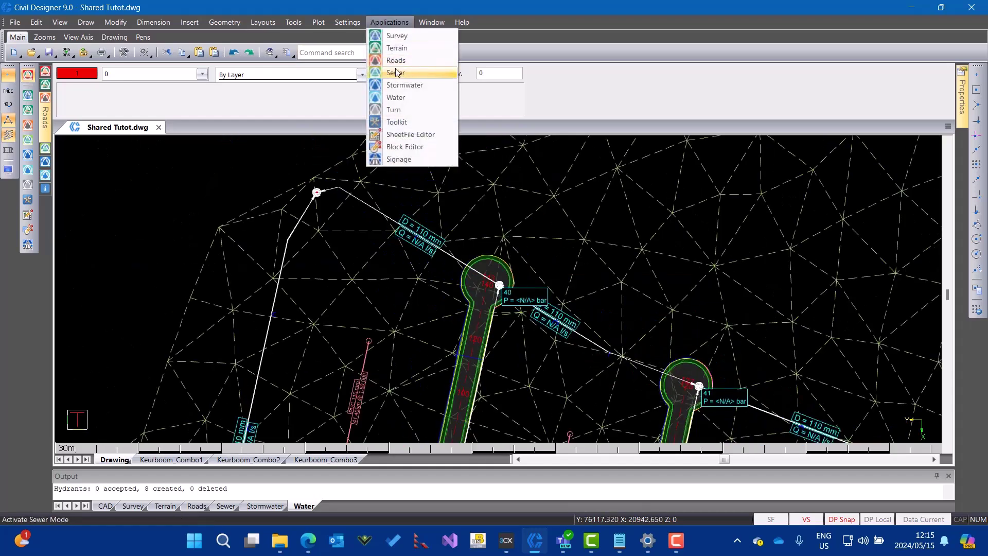
{"action": "left_click", "coordinate": [401, 62]}
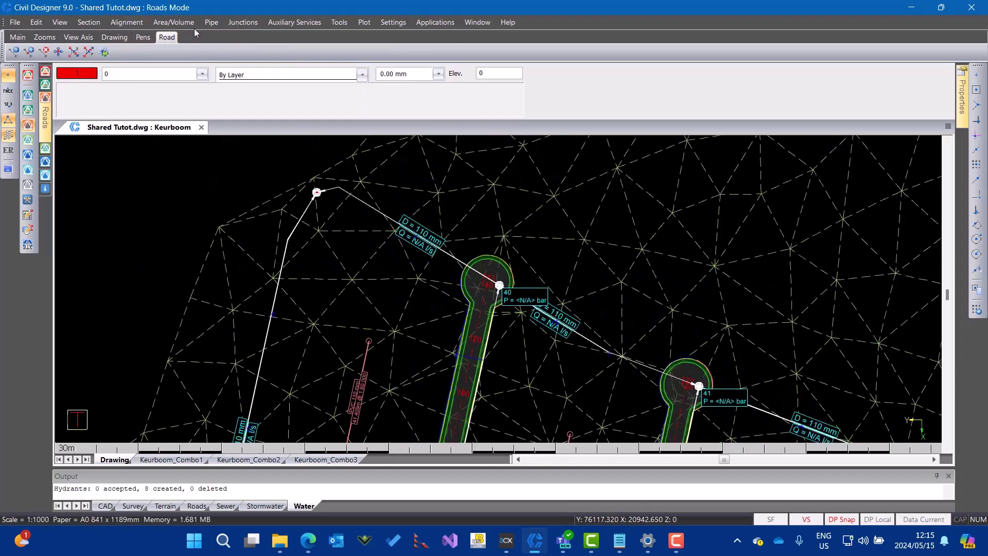
{"action": "left_click", "coordinate": [256, 23]}
{"action": "left_click", "coordinate": [260, 90]}
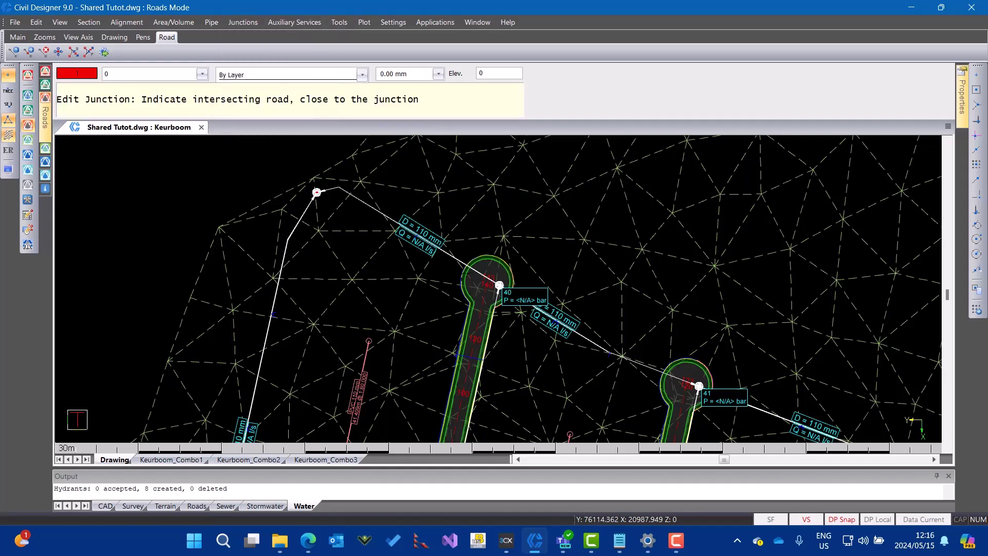
{"action": "left_click", "coordinate": [477, 319]}
{"action": "left_click_drag", "start_coordinate": [469, 122], "coordinate": [693, 106]}
Step: Change the cul-de-sac type to Hammer Head with T1 10, T2 10 and R1 2.5, and apply it to the road
{"action": "left_click", "coordinate": [675, 312]}
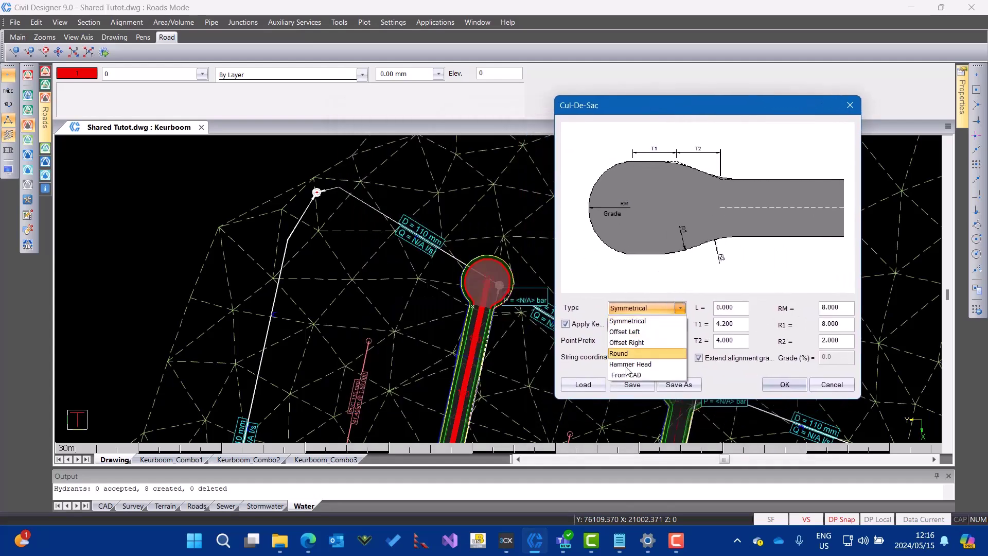
{"action": "left_click", "coordinate": [664, 366]}
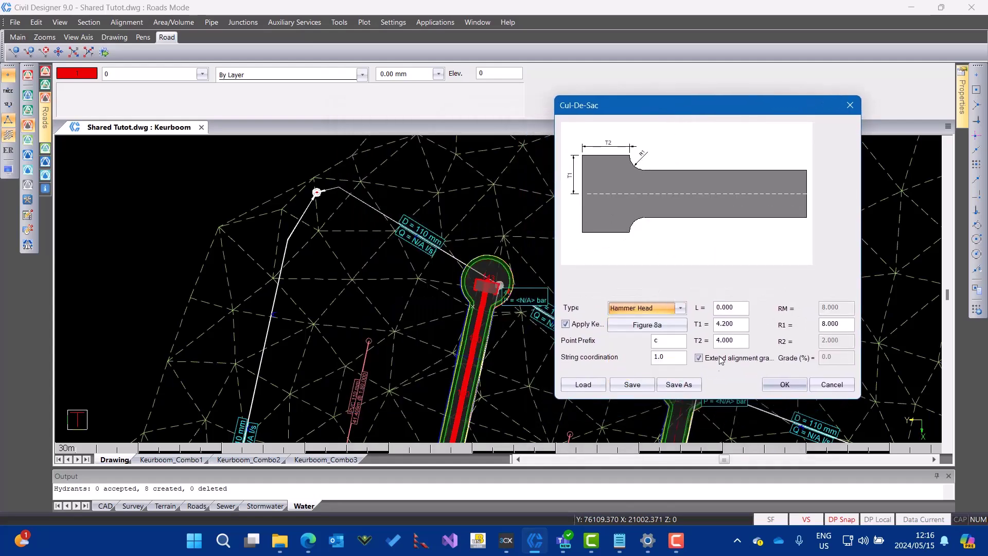
{"action": "double_click", "coordinate": [724, 322]}
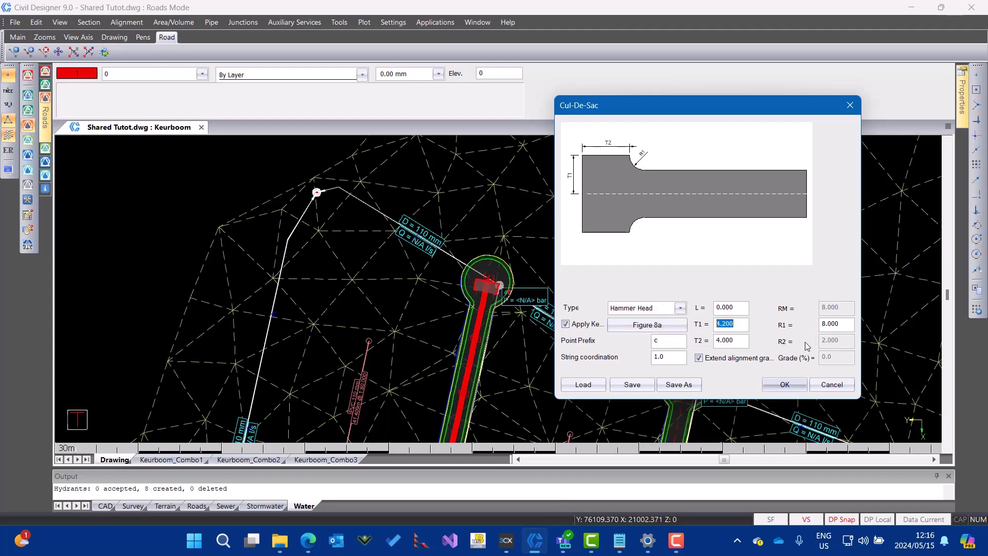
{"action": "type", "text": "10"}
{"action": "double_click", "coordinate": [738, 341]}
{"action": "type", "text": "1"}
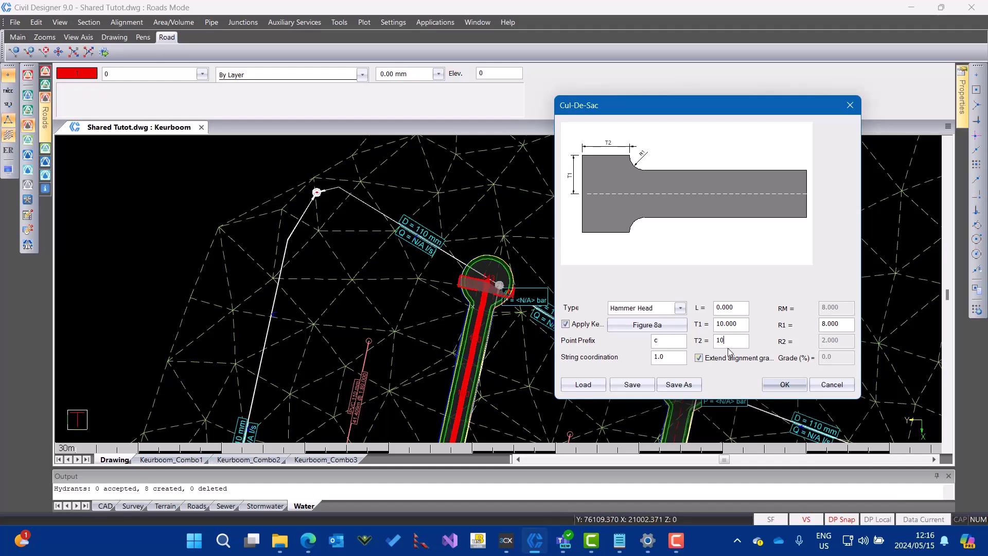
{"action": "type", "text": "0"}
{"action": "left_click", "coordinate": [728, 328]}
{"action": "double_click", "coordinate": [839, 325]}
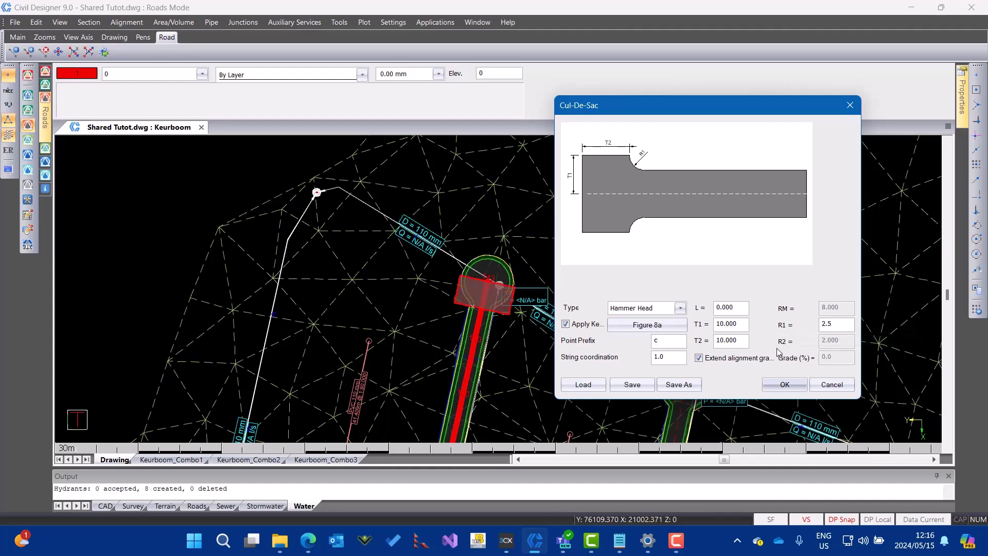
{"action": "left_click", "coordinate": [787, 385]}
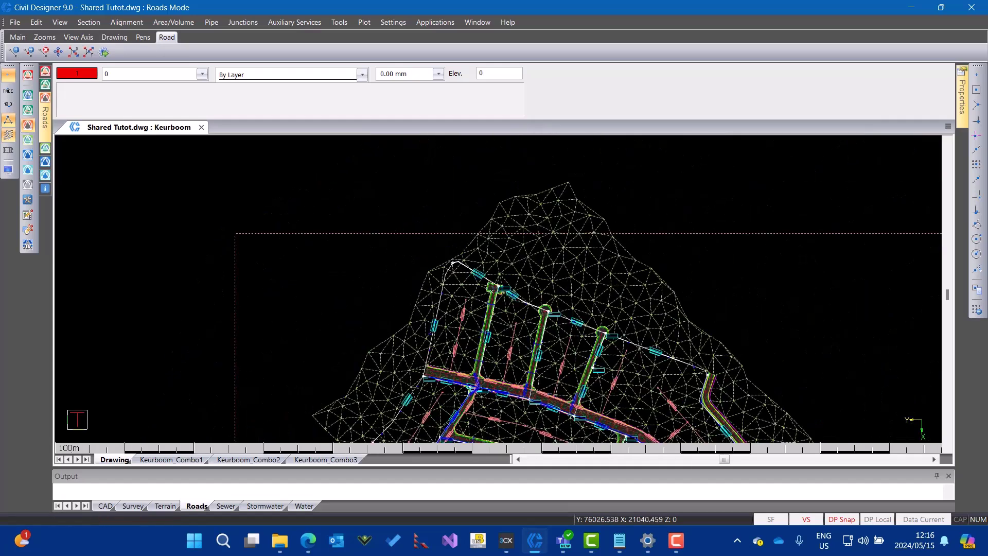
Step: Save Shared Tutot.dwg with the Negate coordinates transform and close the drawing
{"action": "left_click", "coordinate": [15, 22]}
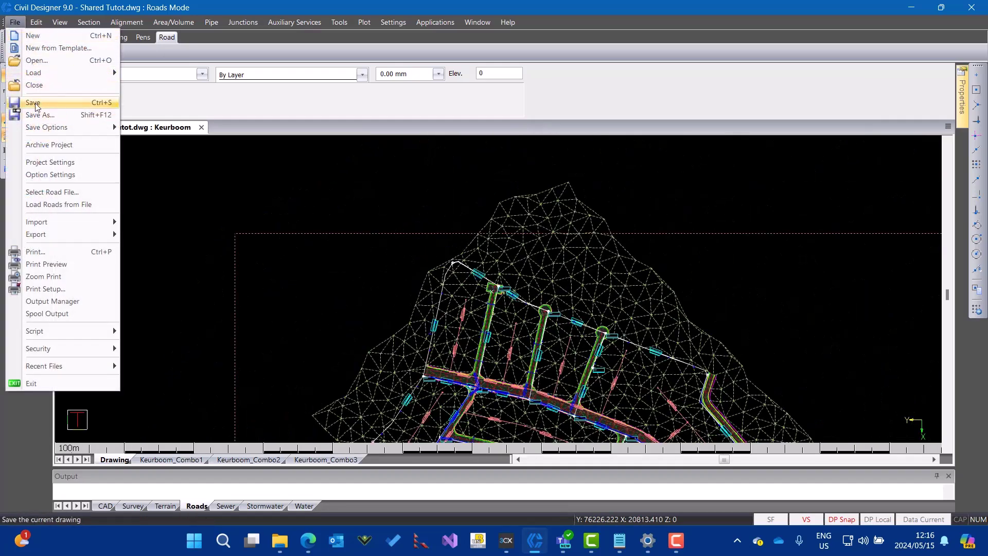
{"action": "left_click", "coordinate": [35, 107]}
{"action": "left_click", "coordinate": [442, 272]}
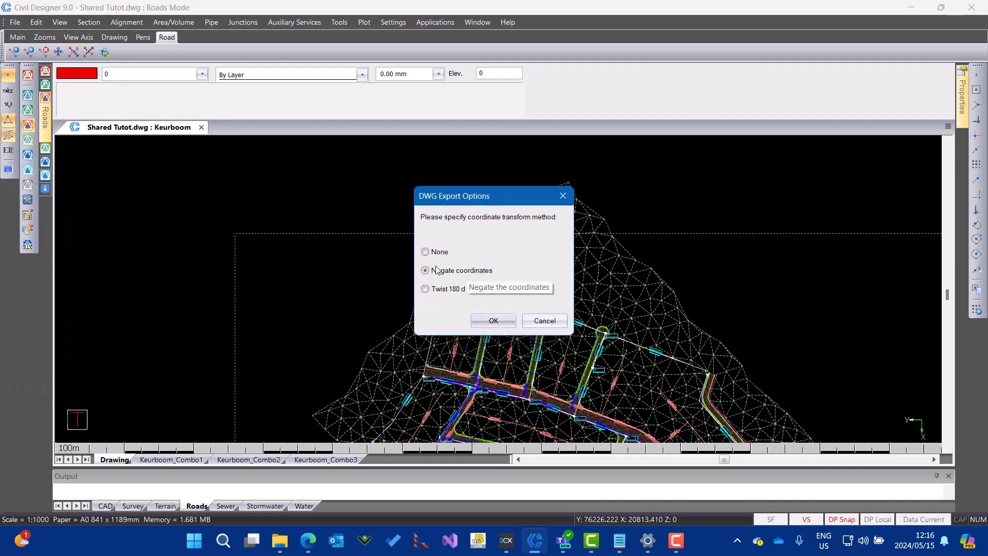
{"action": "left_click", "coordinate": [493, 321]}
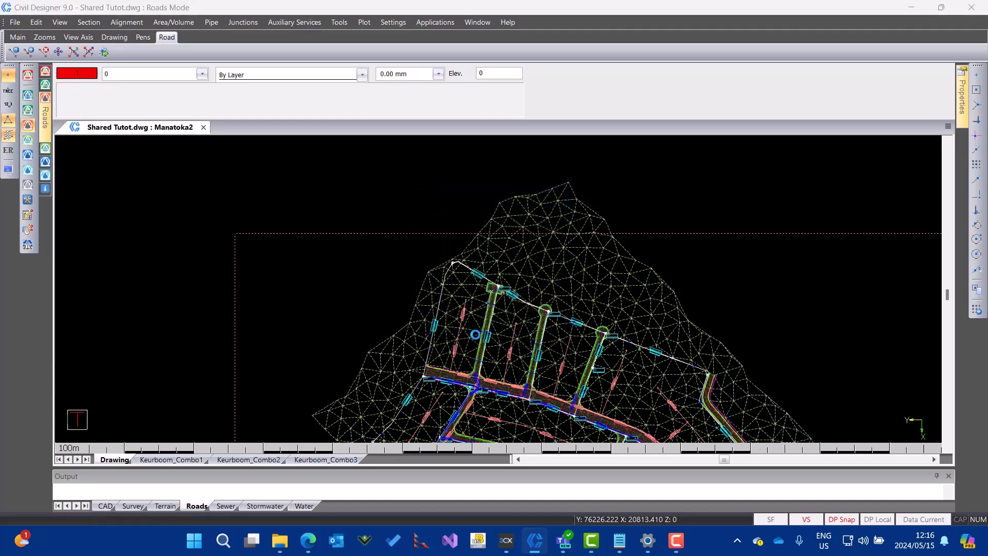
{"action": "left_click", "coordinate": [511, 354]}
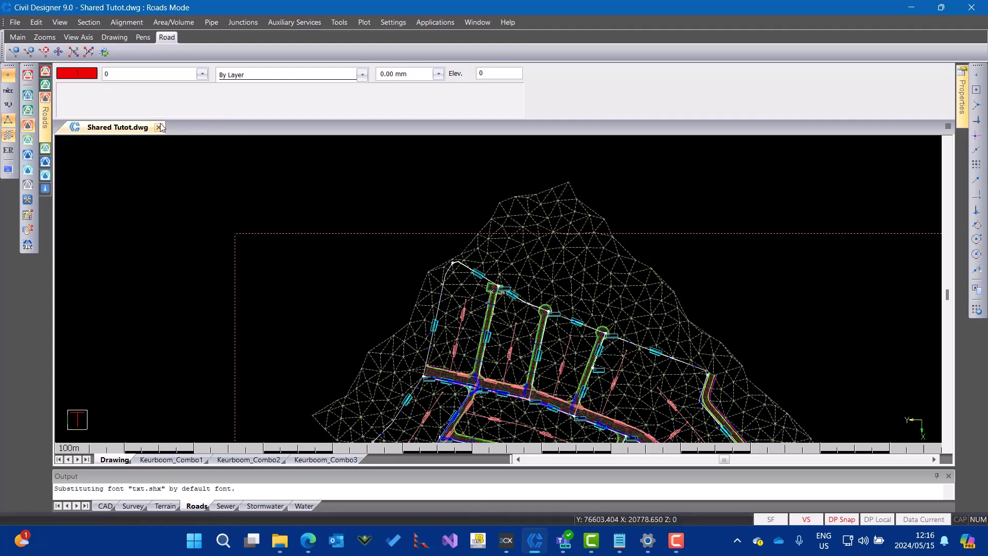
{"action": "left_click", "coordinate": [158, 127]}
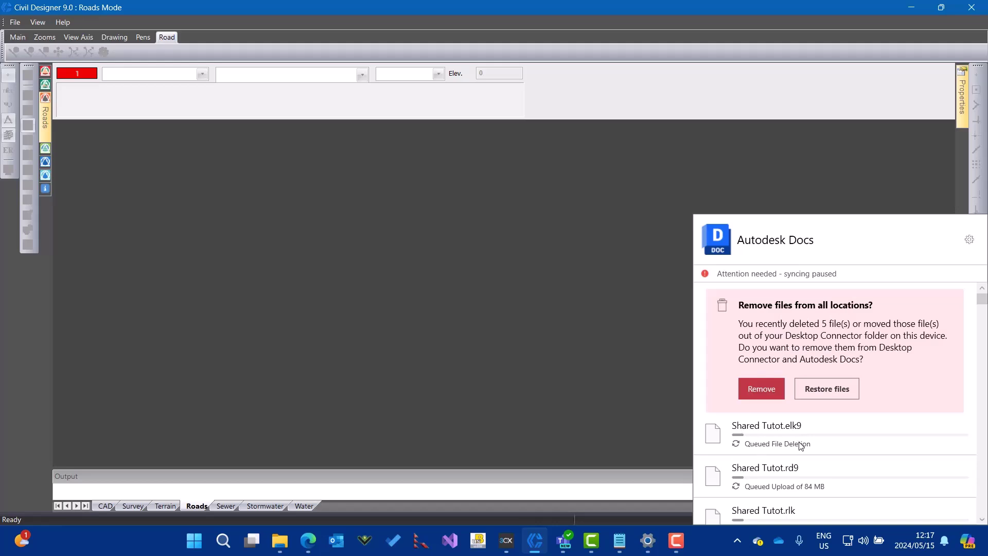
Step: Review the queued Autodesk Docs uploads and deletions, and approve removing the deleted files from all locations
{"action": "scroll", "coordinate": [800, 446], "scroll_direction": "down", "scroll_amount": 1}
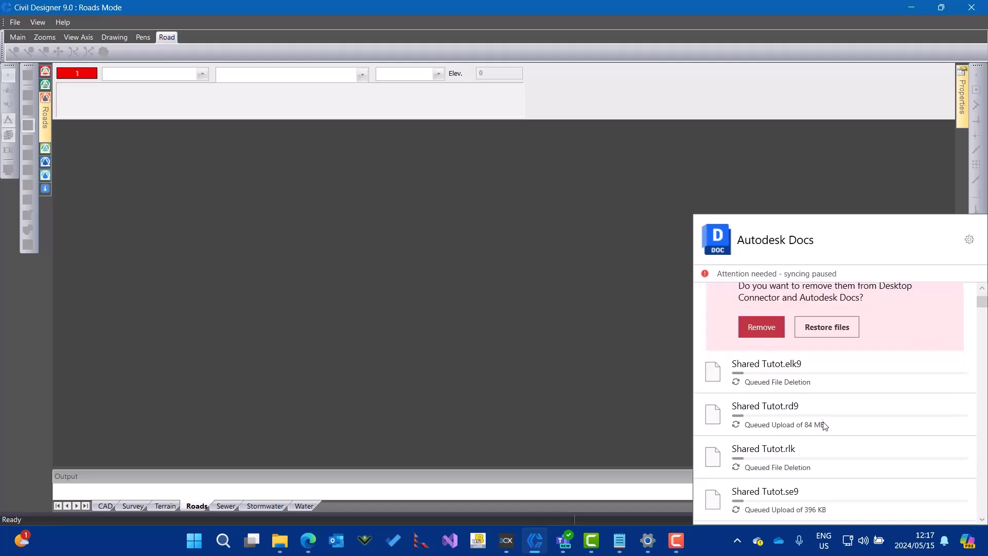
{"action": "scroll", "coordinate": [807, 427], "scroll_direction": "down", "scroll_amount": 1}
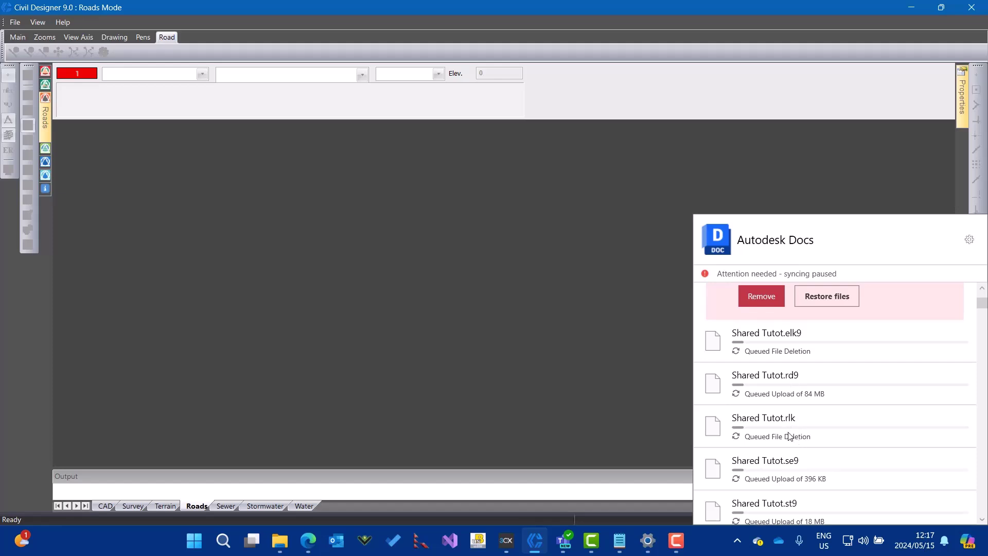
{"action": "scroll", "coordinate": [794, 430], "scroll_direction": "down", "scroll_amount": 2}
{"action": "scroll", "coordinate": [796, 431], "scroll_direction": "down", "scroll_amount": 3}
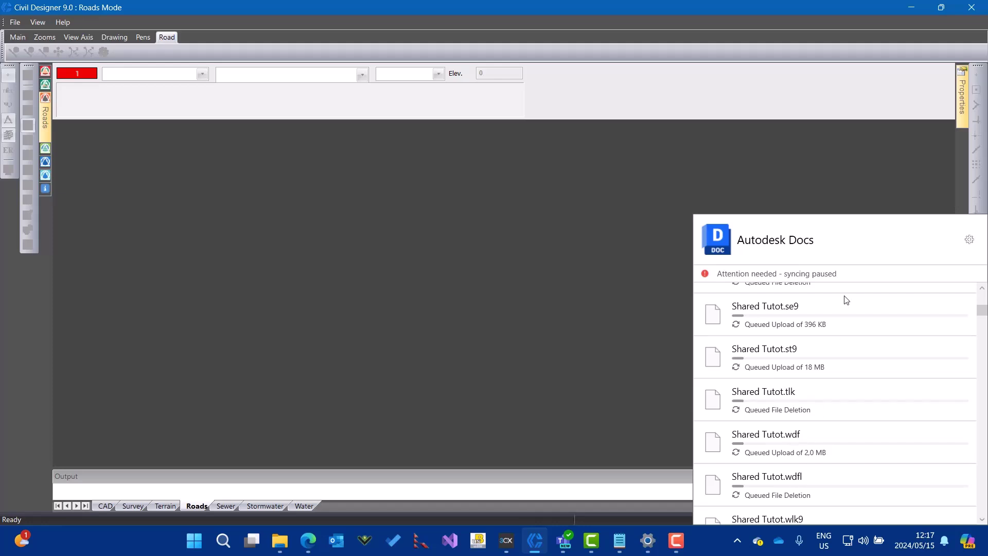
{"action": "scroll", "coordinate": [828, 439], "scroll_direction": "down", "scroll_amount": 2}
{"action": "scroll", "coordinate": [828, 439], "scroll_direction": "up", "scroll_amount": 6}
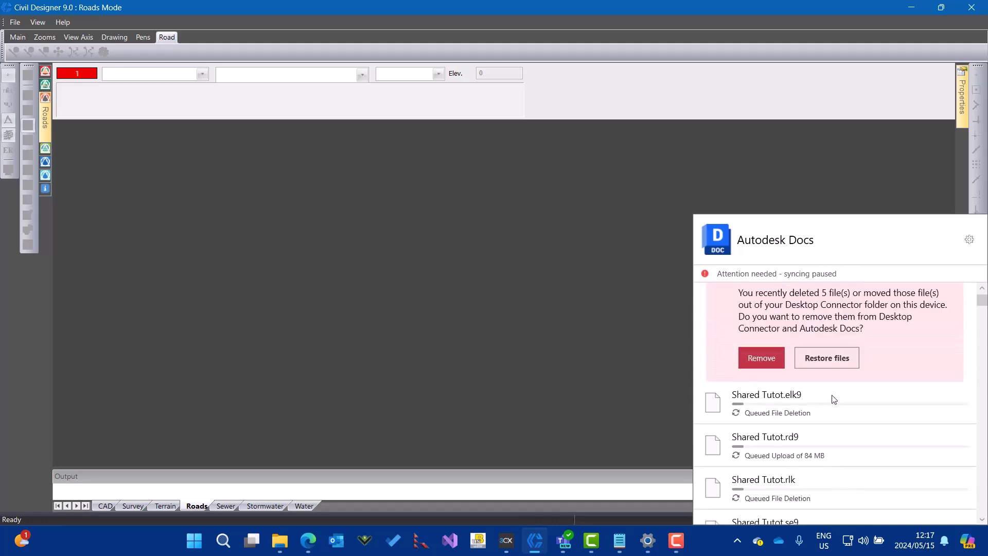
{"action": "left_click", "coordinate": [763, 389]}
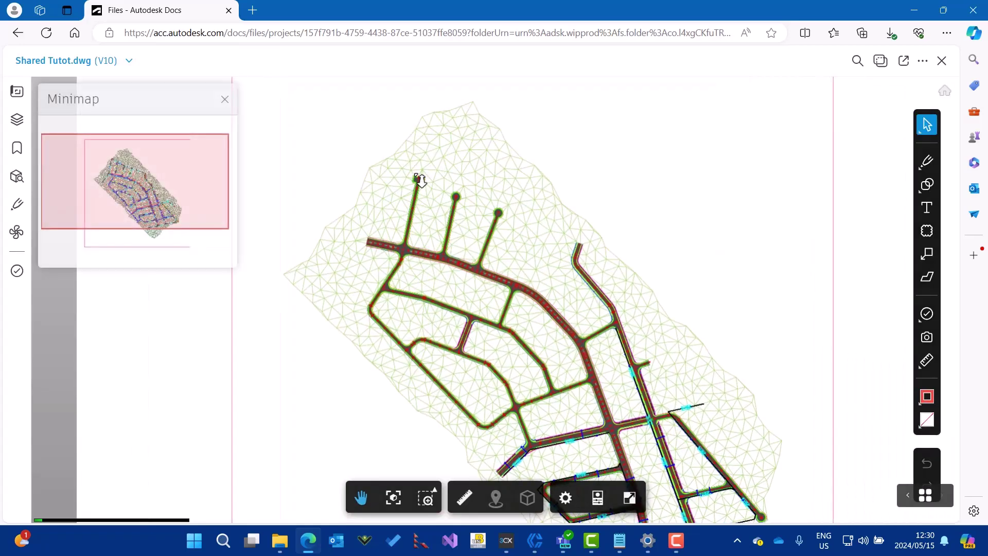
Step: Inspect the hammerhead cul-de-sac in the online V10 drawing, close it, and compare Shared Tutot.dwg versions V10 and V9
{"action": "scroll", "coordinate": [419, 180], "scroll_direction": "up", "scroll_amount": 5}
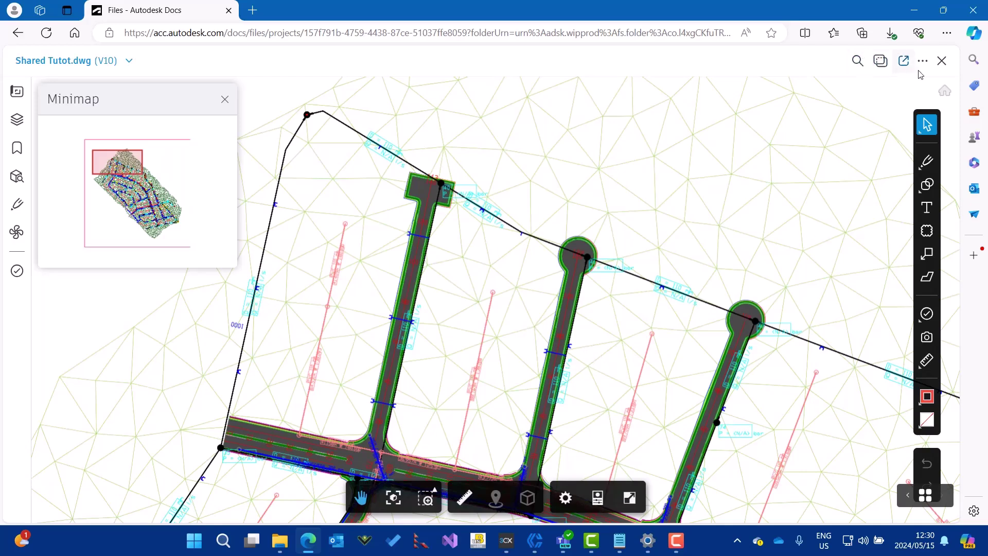
{"action": "left_click", "coordinate": [942, 61]}
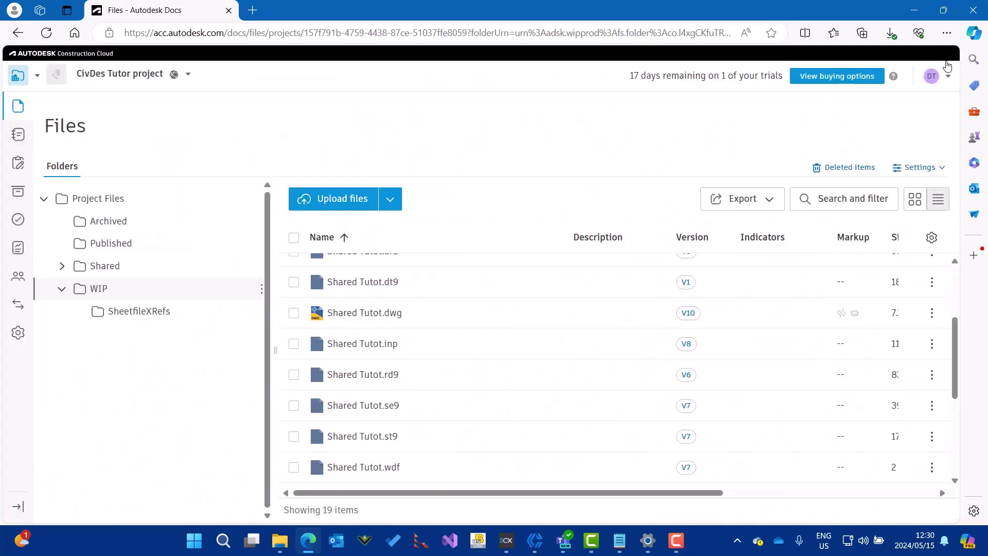
{"action": "left_click", "coordinate": [688, 313]}
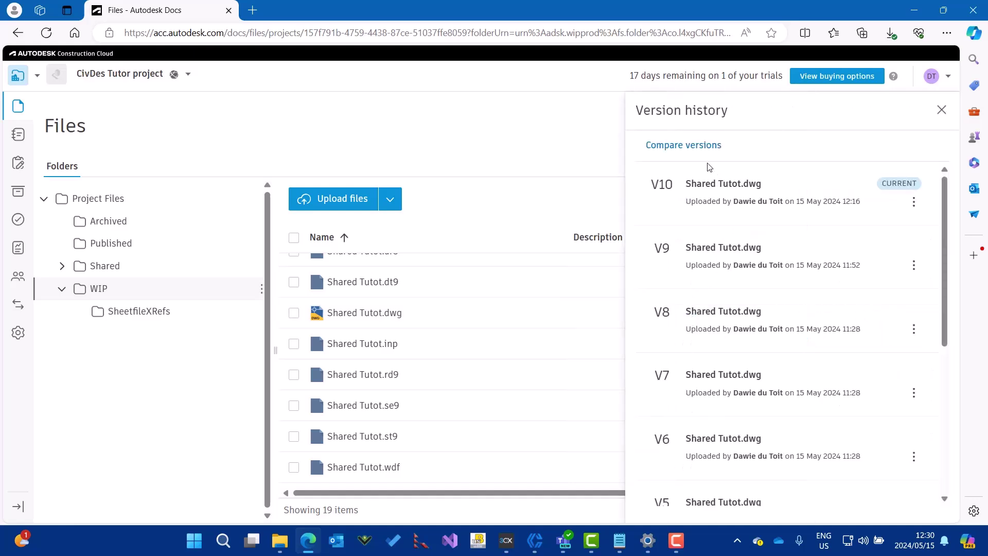
{"action": "left_click", "coordinate": [695, 146]}
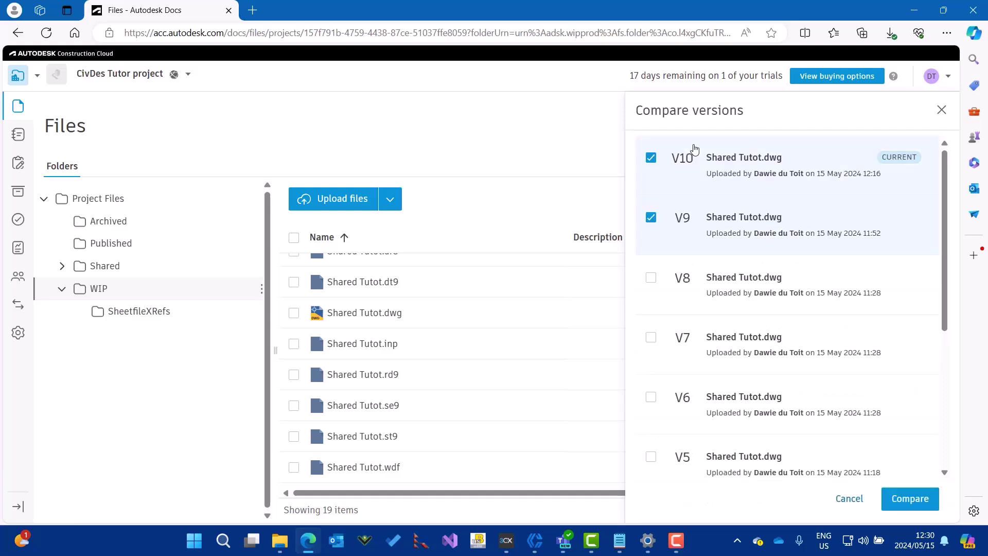
{"action": "left_click", "coordinate": [909, 499]}
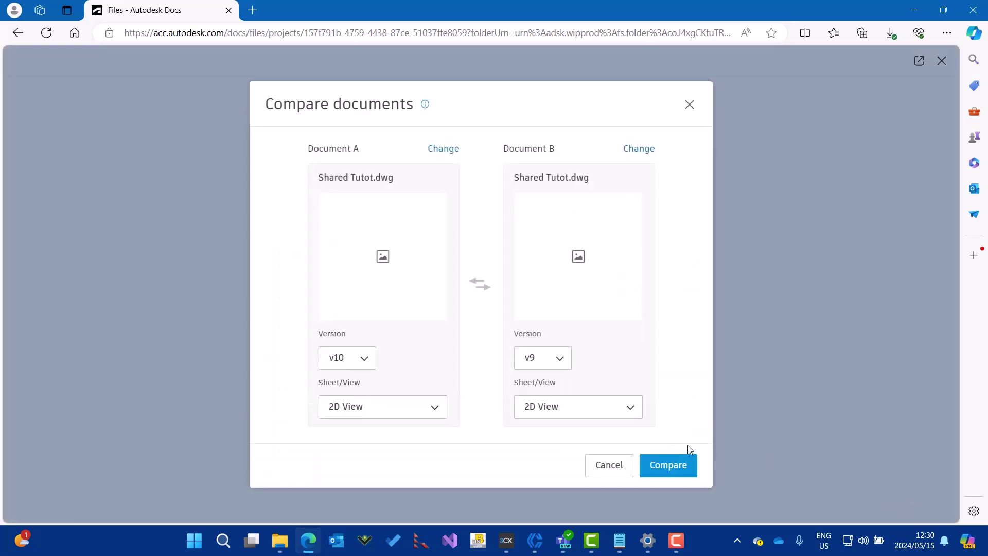
{"action": "left_click", "coordinate": [684, 474]}
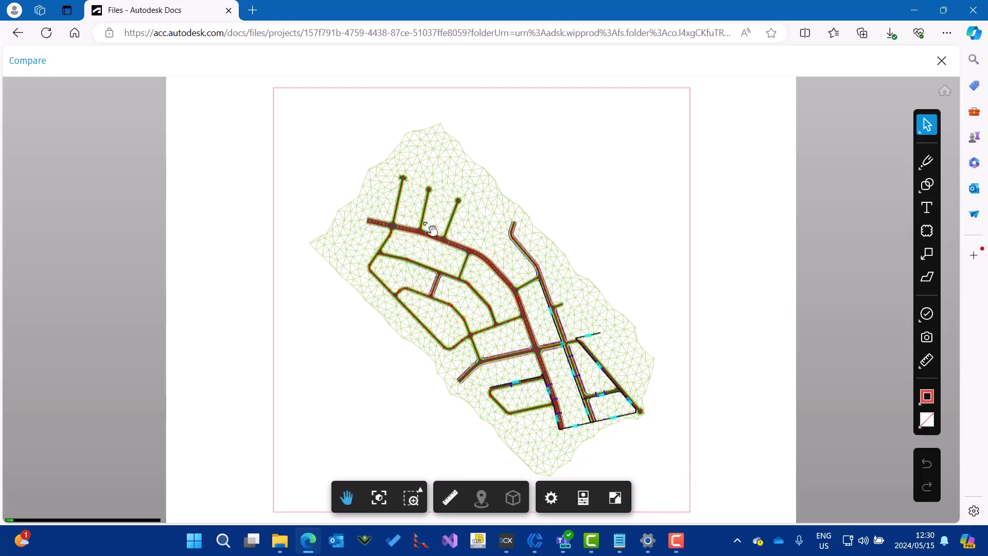
Step: Examine the differences between V10 and V9 at the northern cul-de-sac end, and close the comparison
{"action": "scroll", "coordinate": [404, 182], "scroll_direction": "up", "scroll_amount": 3}
{"action": "scroll", "coordinate": [407, 186], "scroll_direction": "up", "scroll_amount": 10}
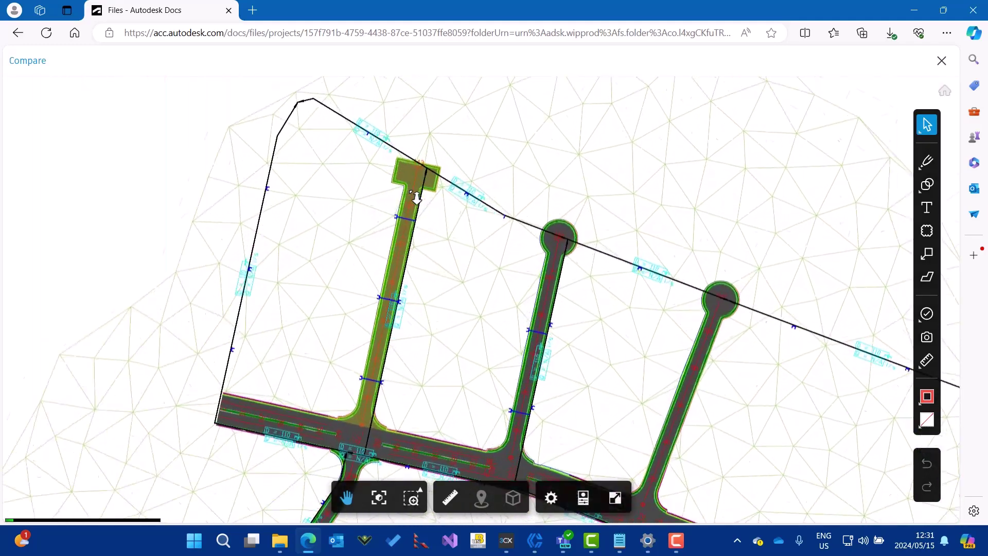
{"action": "scroll", "coordinate": [418, 201], "scroll_direction": "down", "scroll_amount": 2}
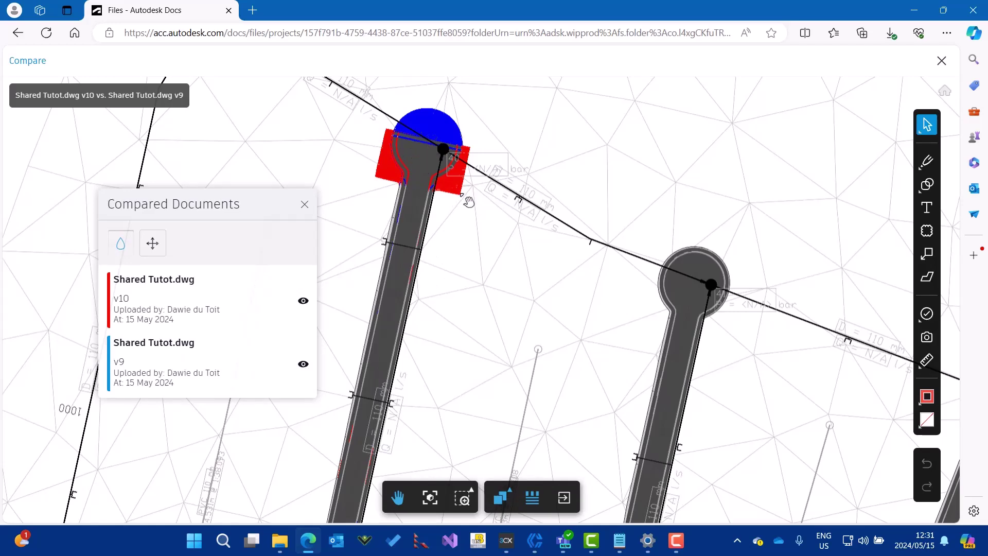
{"action": "left_click", "coordinate": [941, 61]}
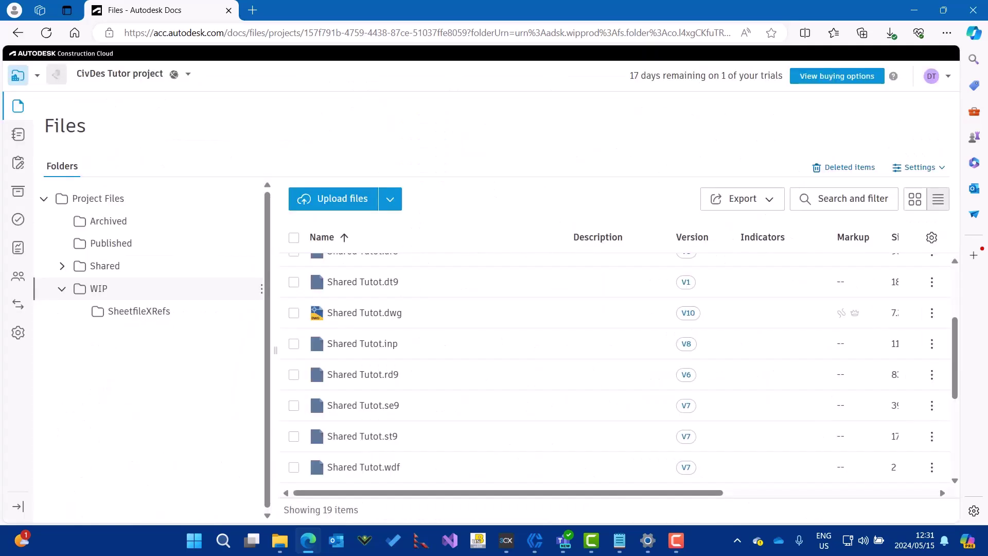
Step: Switch to Civil Designer, reopen Shared Tutot.dwg and change from Roads mode to CAD mode
{"action": "key", "text": "alt+Tab"}
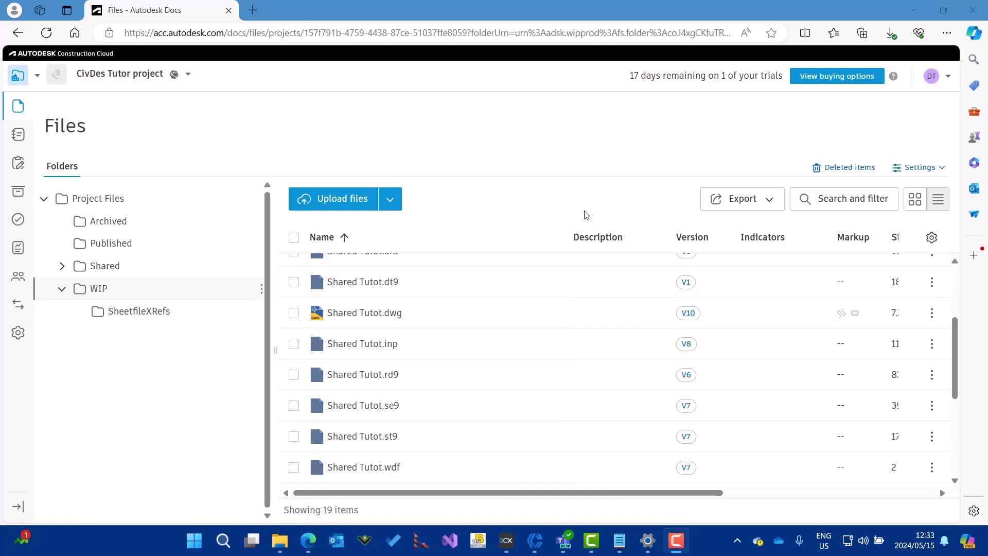
{"action": "left_click", "coordinate": [535, 547]}
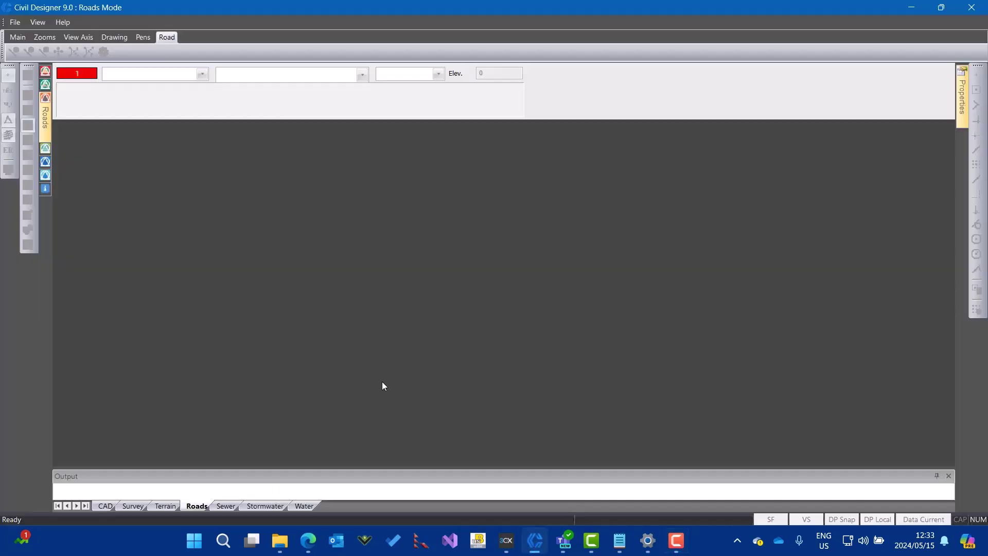
{"action": "left_click", "coordinate": [15, 22]}
{"action": "left_click", "coordinate": [87, 78]}
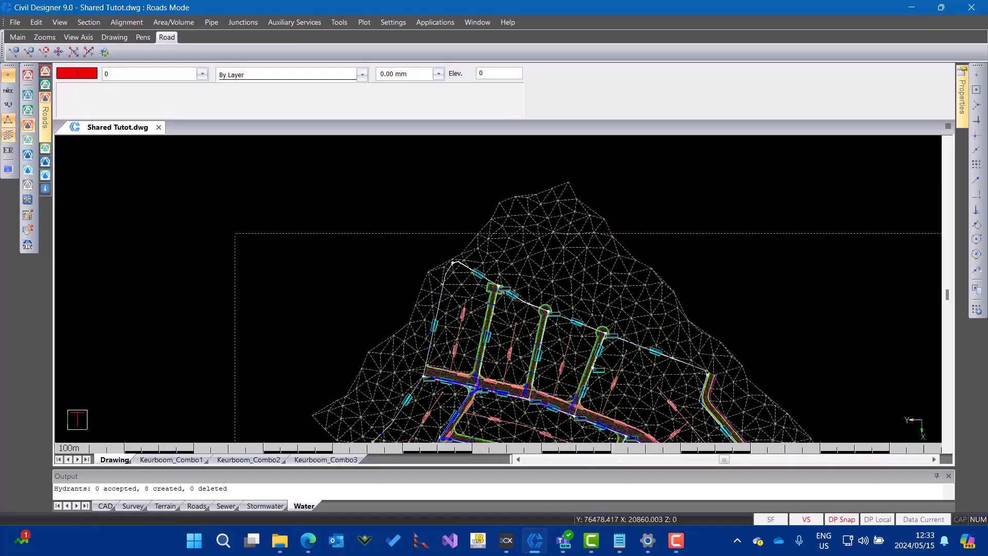
{"action": "left_click", "coordinate": [432, 25]}
{"action": "left_click", "coordinate": [440, 36]}
Step: Start an IFC export of the drawing and review the terrain, road and service items selected for export
{"action": "left_click", "coordinate": [15, 22]}
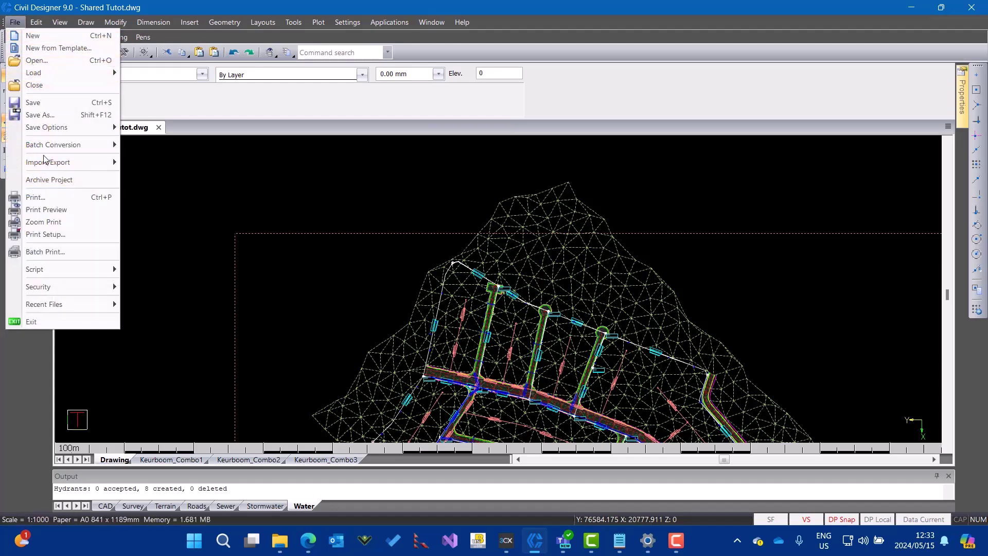
{"action": "mouse_move", "coordinate": [48, 163]}
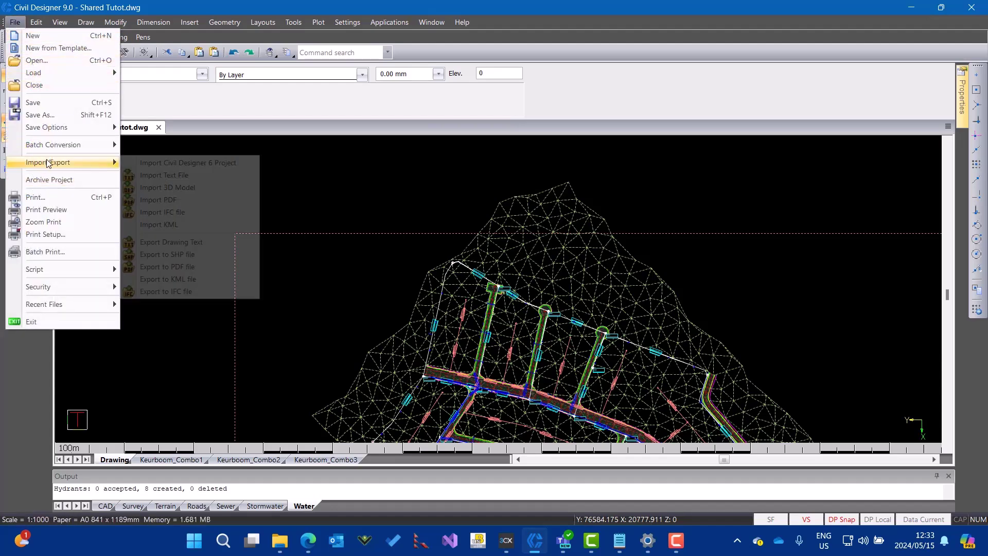
{"action": "left_click", "coordinate": [185, 291]}
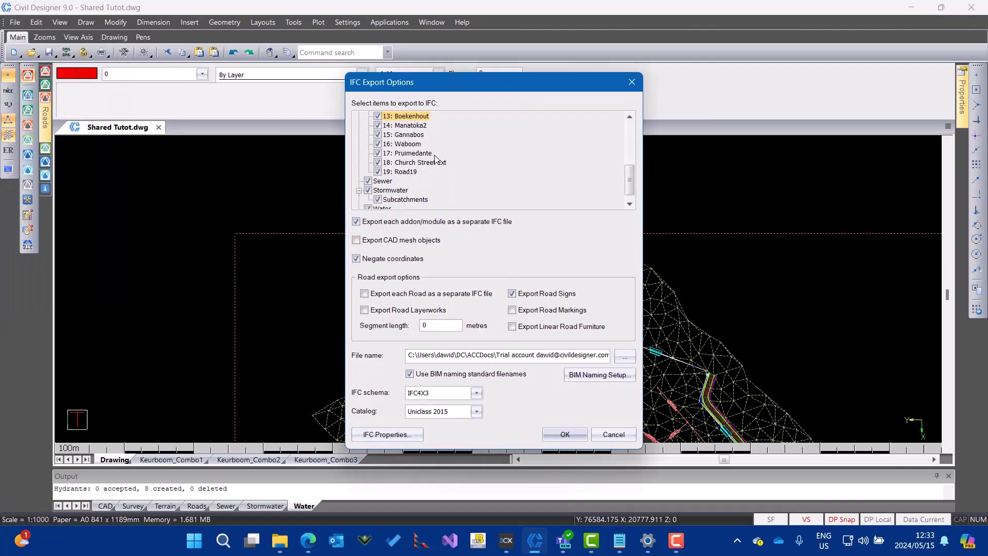
{"action": "scroll", "coordinate": [435, 158], "scroll_direction": "up", "scroll_amount": 5}
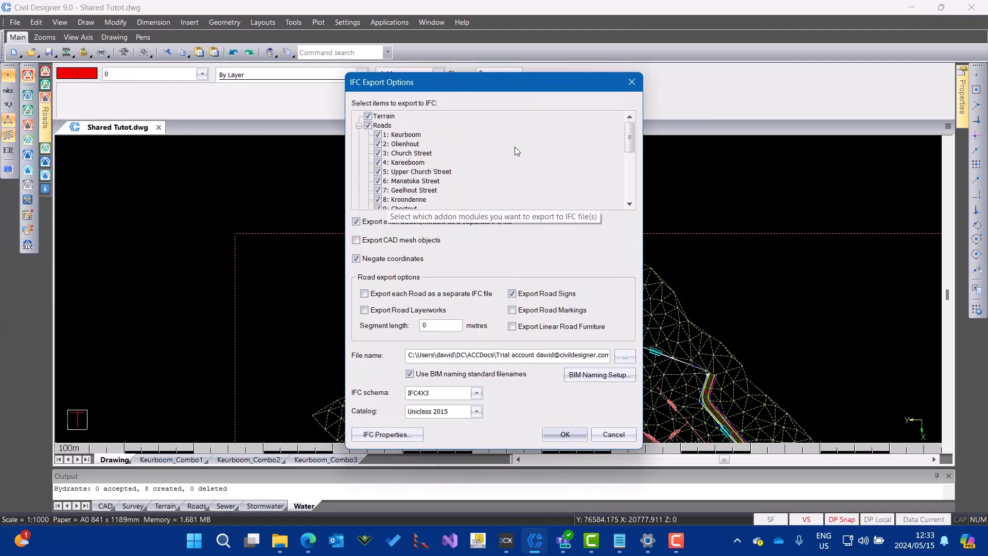
{"action": "scroll", "coordinate": [515, 147], "scroll_direction": "down", "scroll_amount": 2}
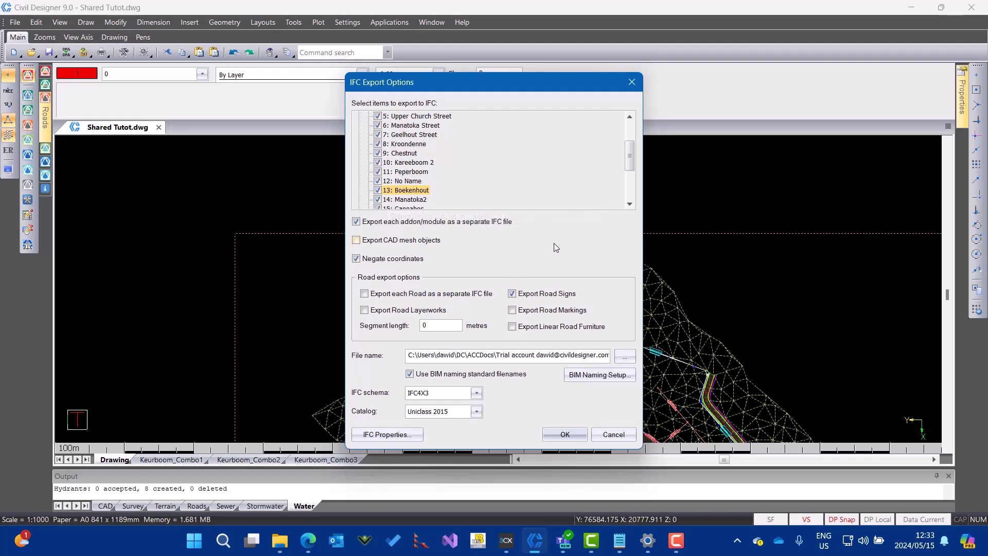
Step: Set the IFC output location to the project's Shared folder, keeping the file name Shared Tutot-ORG-XX-XX-DR-C-0300-S1-02-.ifc
{"action": "left_click", "coordinate": [624, 361]}
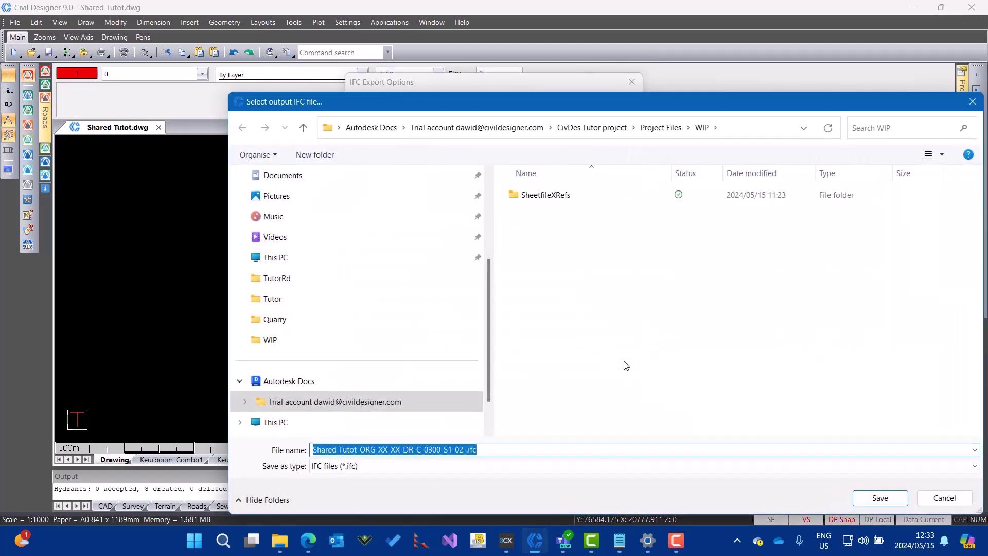
{"action": "left_click", "coordinate": [661, 132]}
{"action": "double_click", "coordinate": [535, 238]}
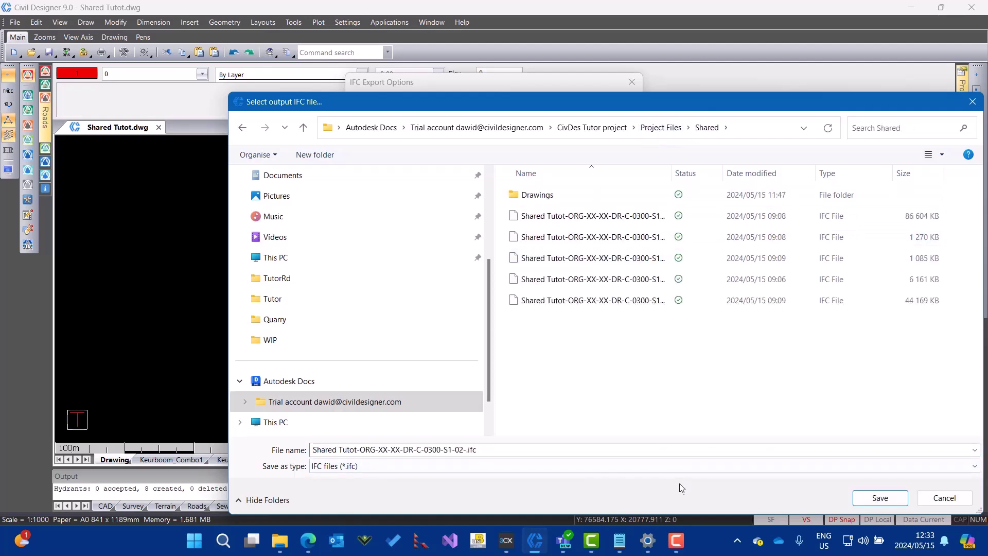
{"action": "left_click", "coordinate": [876, 498]}
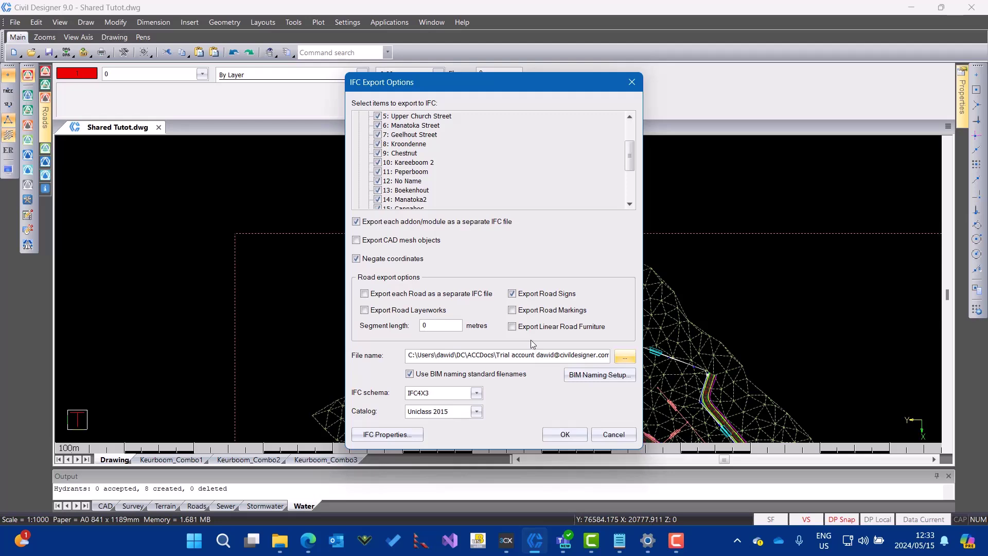
Step: Review the IFC properties exported for the Road Sign entity type, and leave the setup without changes
{"action": "left_click", "coordinate": [404, 437]}
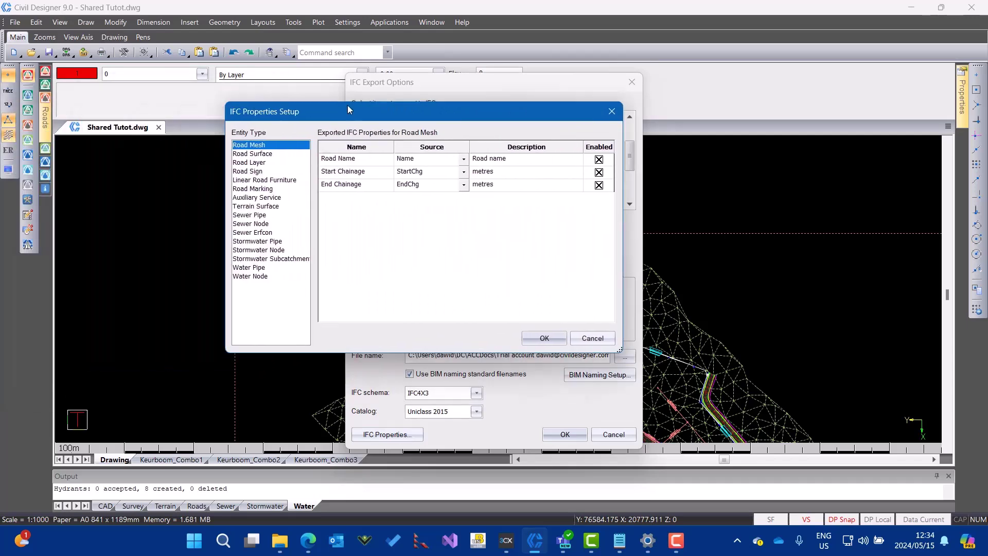
{"action": "left_click", "coordinate": [260, 146]}
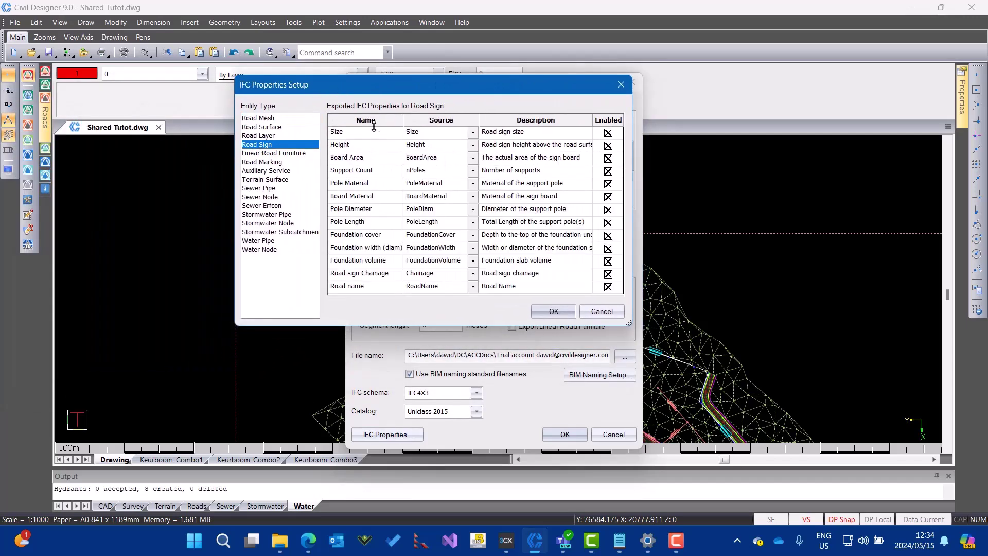
{"action": "left_click", "coordinate": [603, 314]}
Step: Open the BS1192 BIM naming setup and show the available document number categories
{"action": "left_click", "coordinate": [592, 376]}
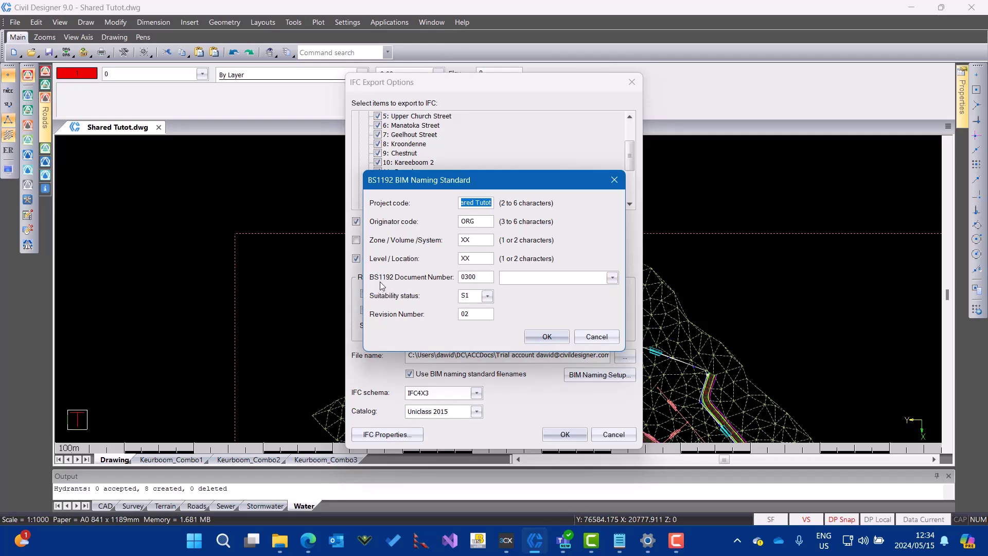
{"action": "left_click", "coordinate": [616, 278]}
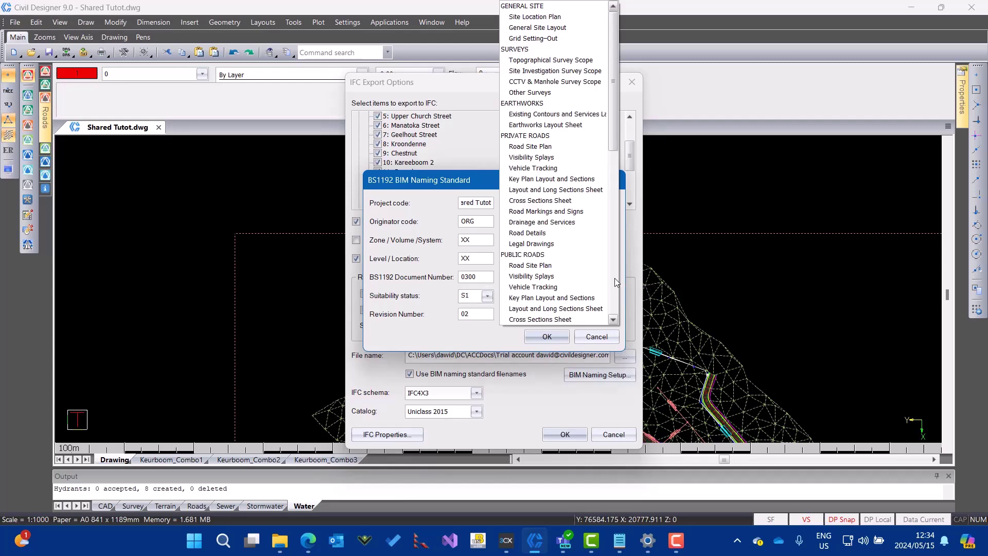